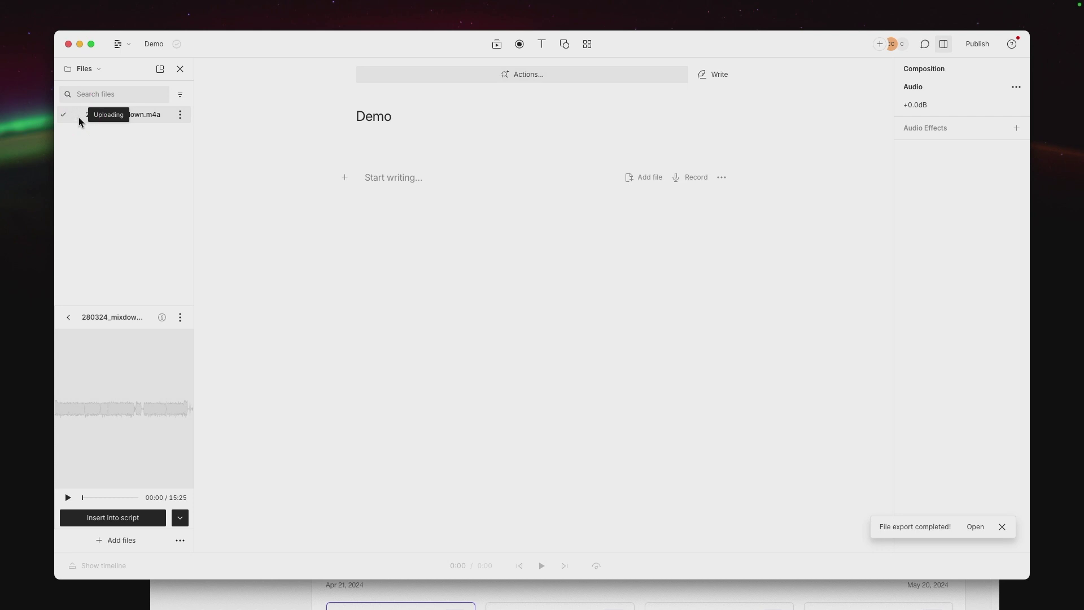
- Insert the uploaded audio file 280324_mixdown.m4a into the Demo script
click(332, 162)
click(640, 134)
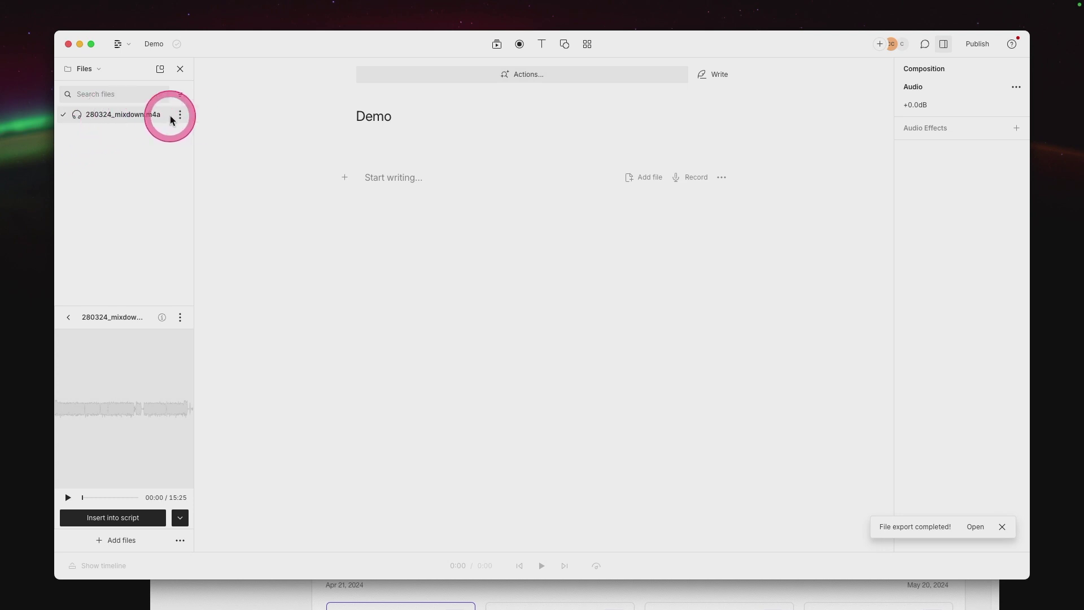
click(178, 116)
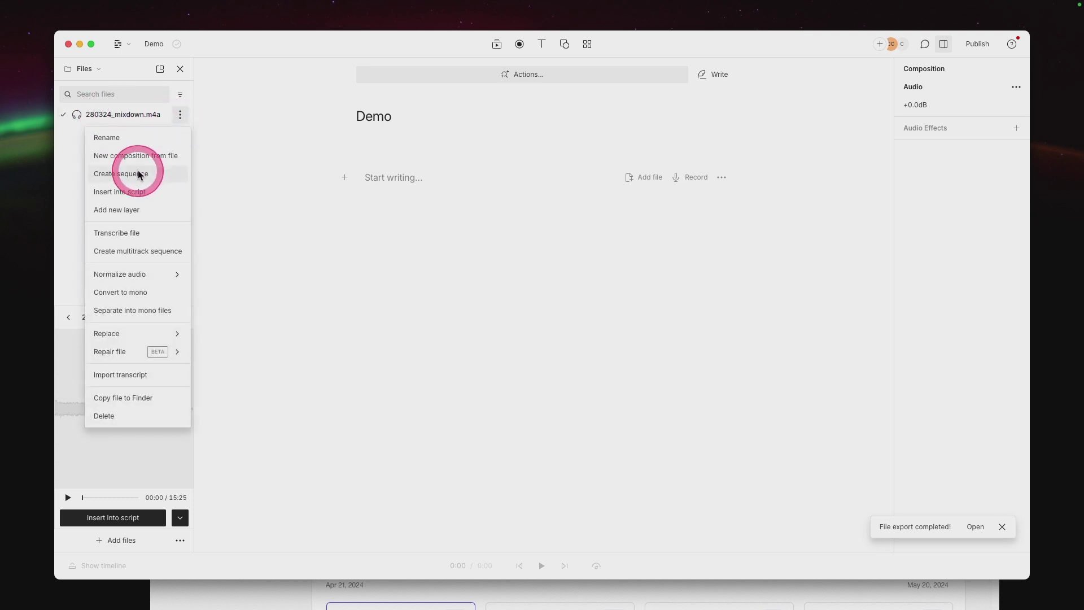
click(141, 190)
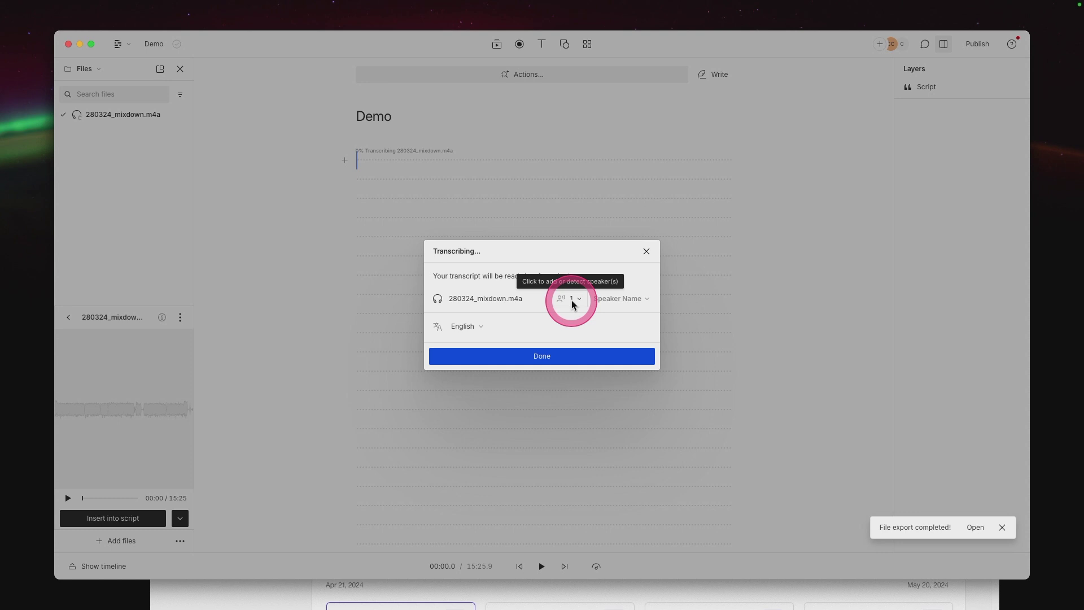
- Add the speaker's first name for the English transcription, finish the transcription setup and dismiss the file export notification
click(606, 304)
text(C)
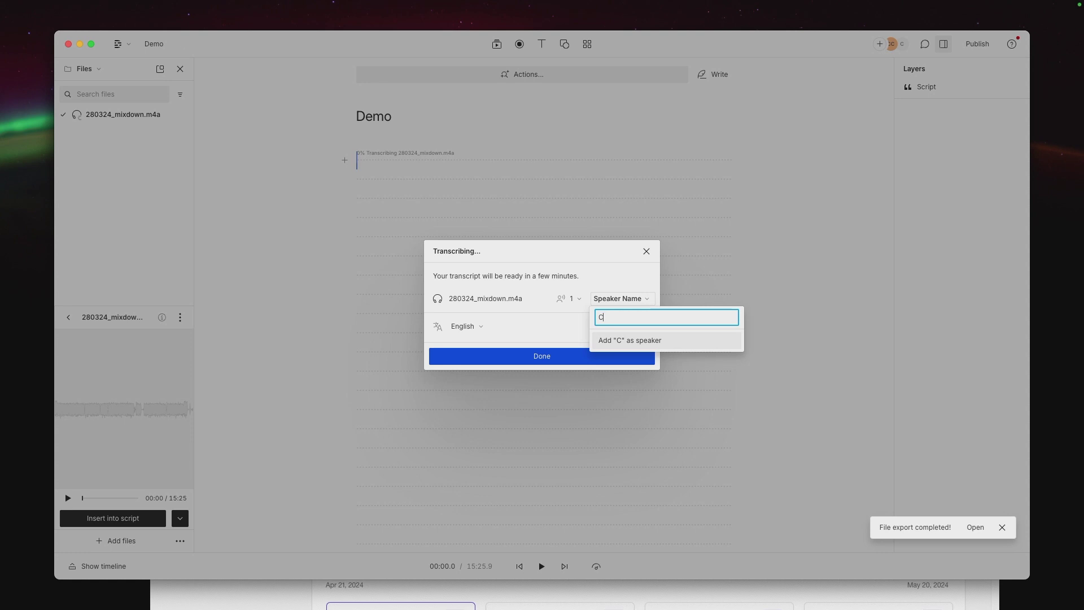
text(hris)
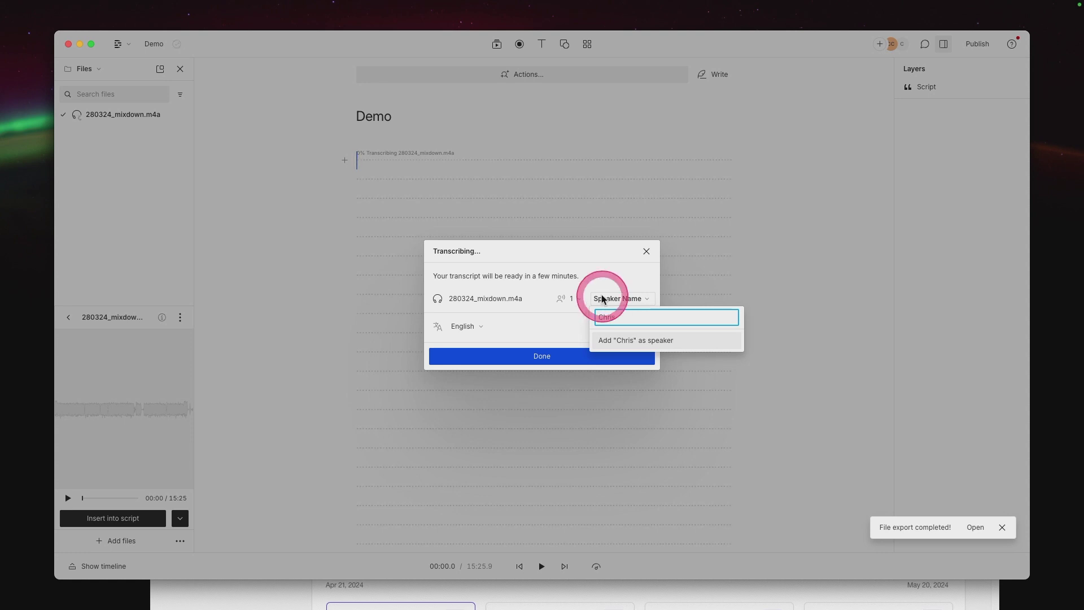
click(622, 341)
click(587, 355)
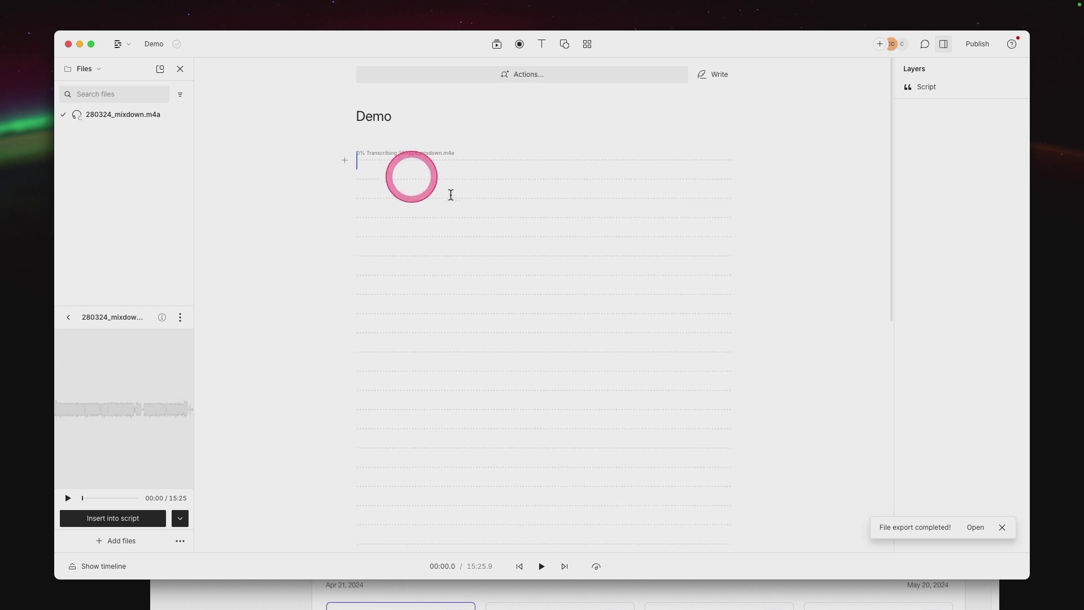
click(1002, 526)
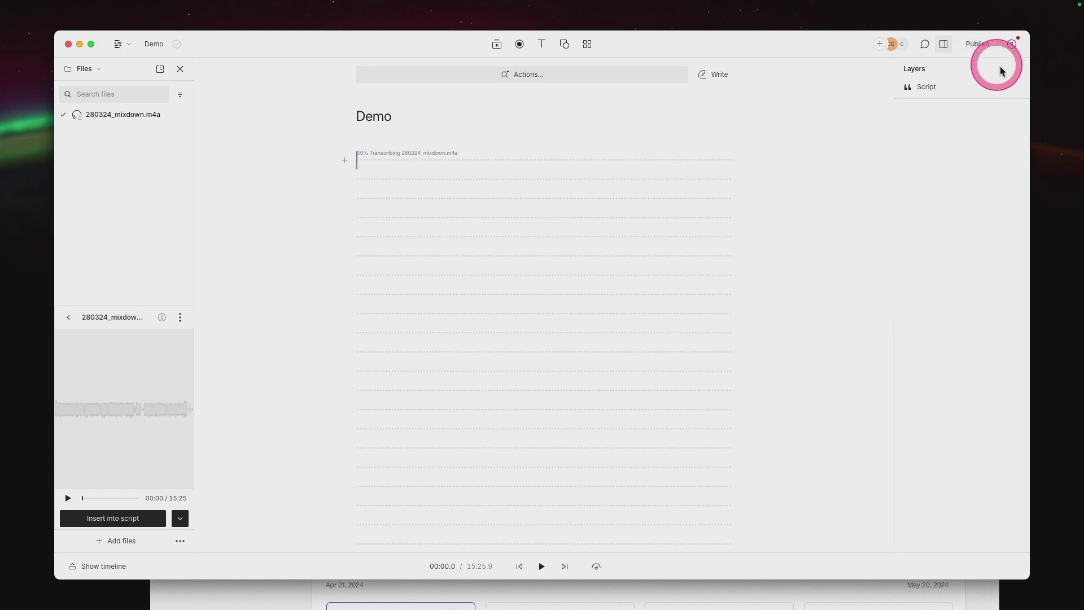
- Examine the audio format, timeline export and web link publishing options, and close them without exporting
click(979, 44)
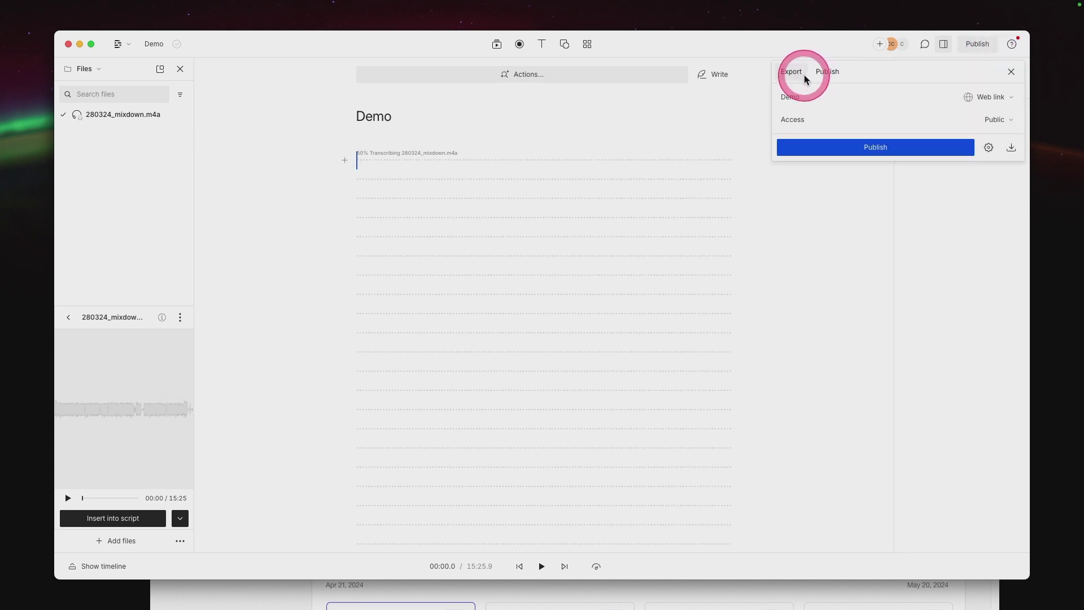
click(806, 80)
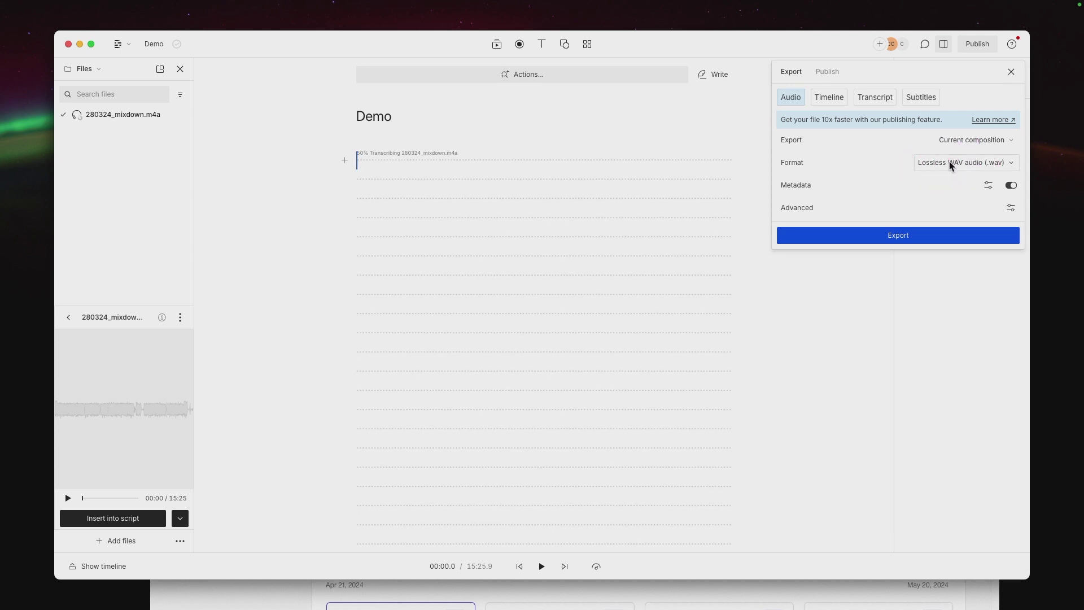
click(948, 165)
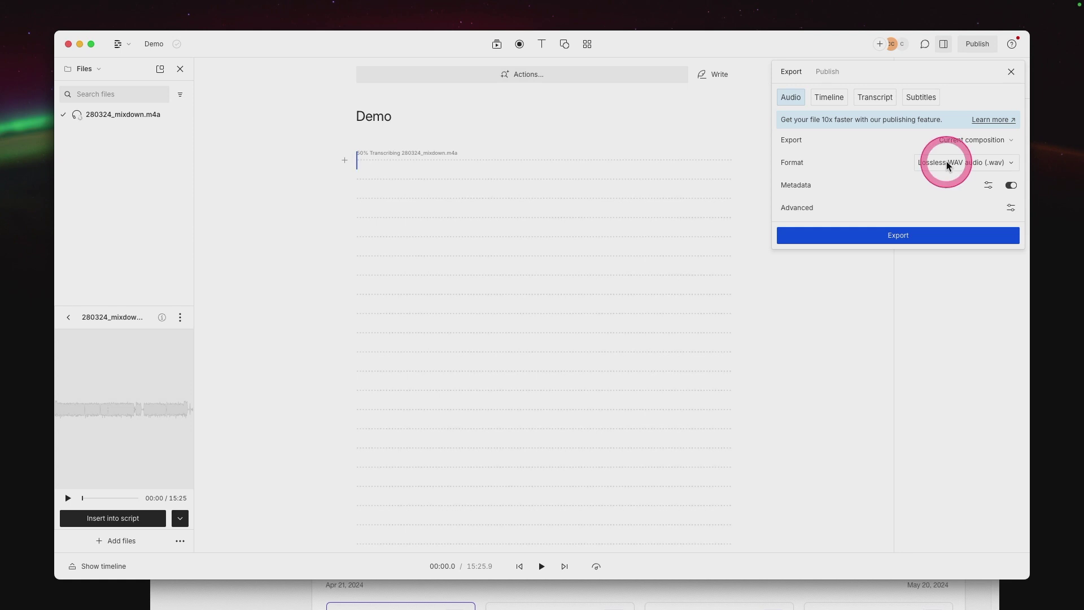
click(981, 167)
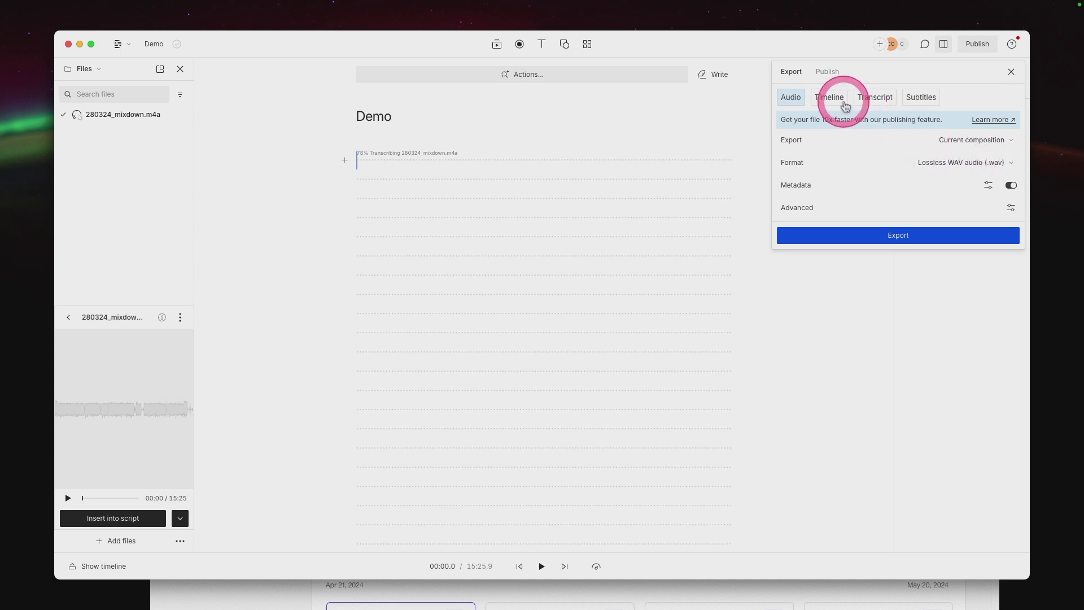
click(843, 104)
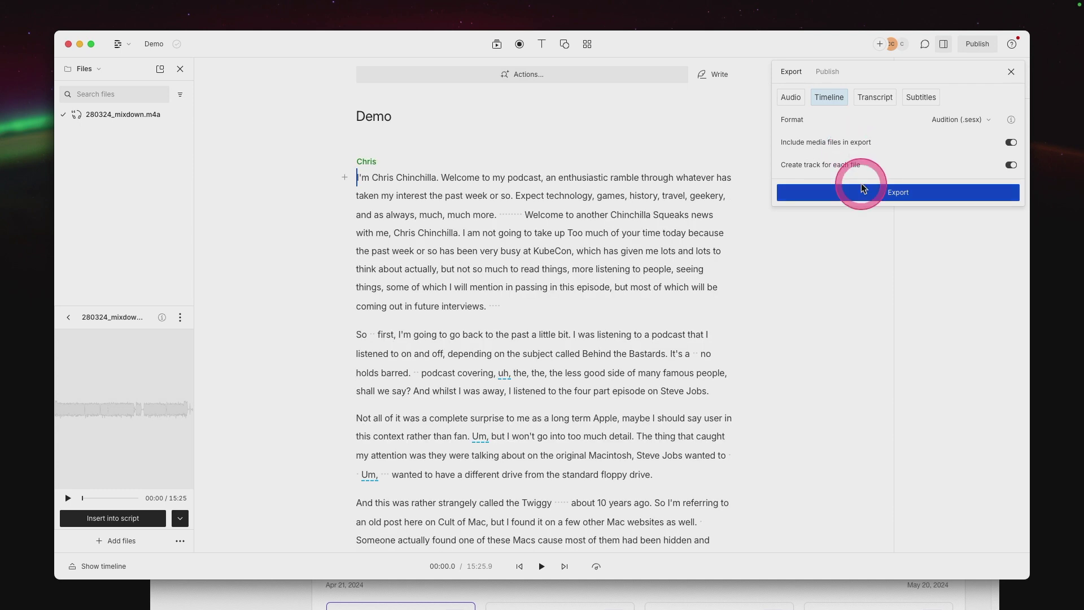
click(824, 71)
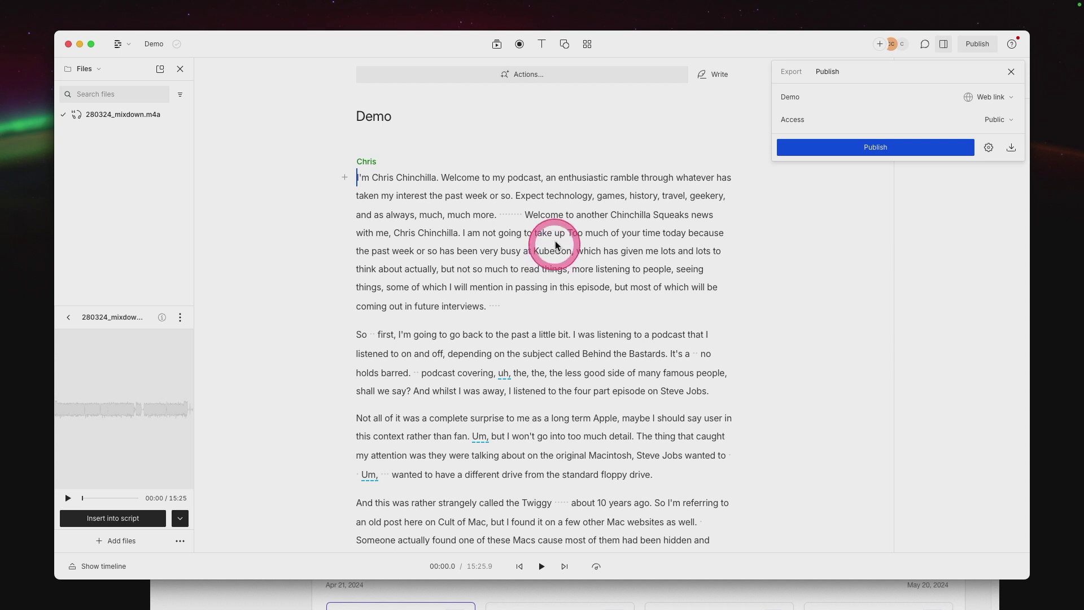
click(1011, 72)
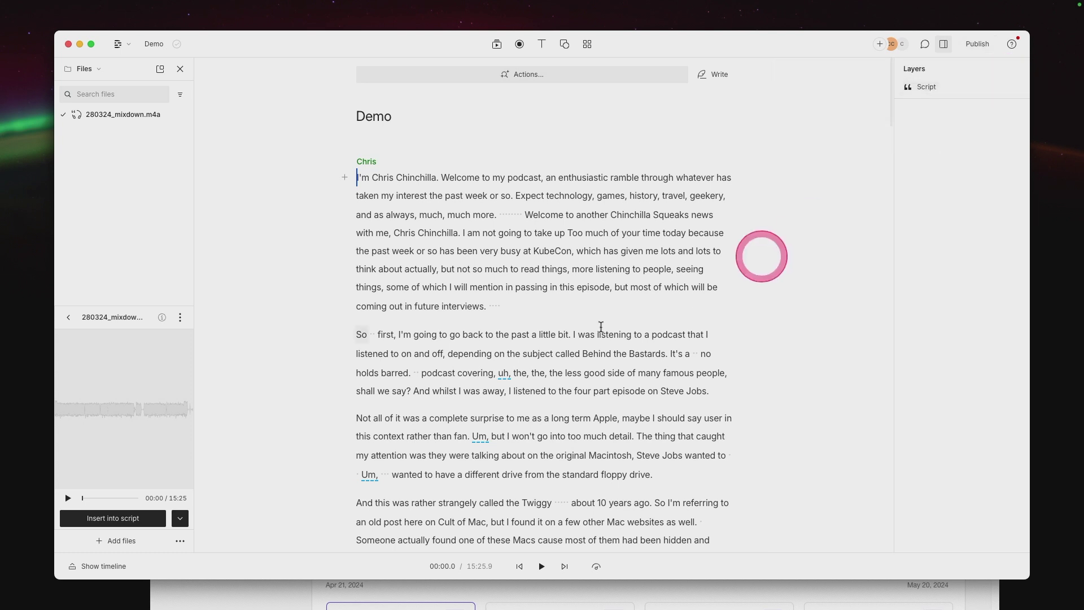
- Place the cursor after "I was" in the second paragraph, and show the timeline with an enlarged waveform area
click(595, 329)
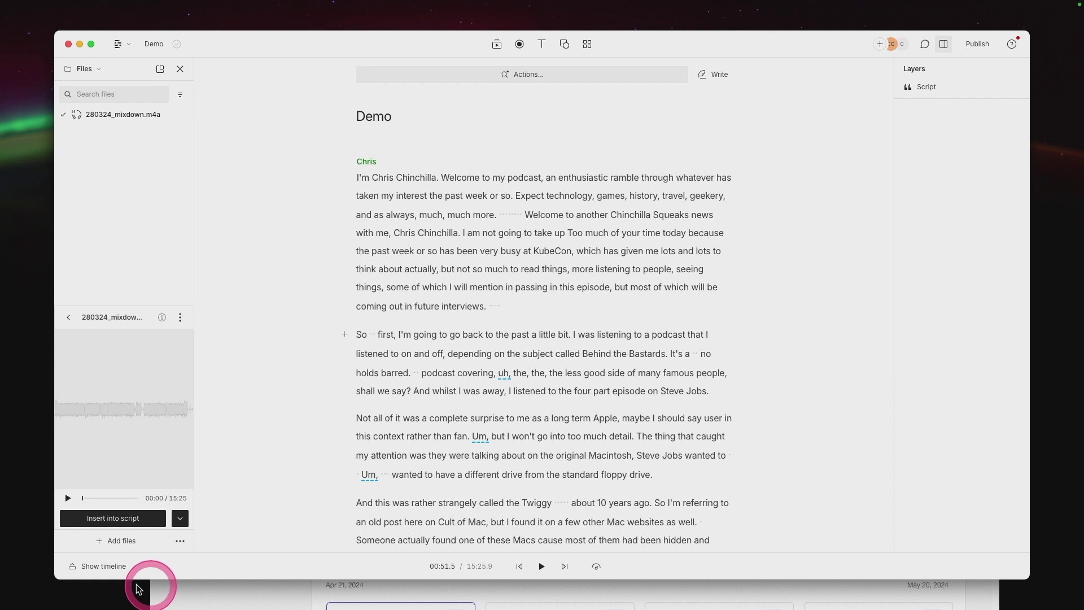
click(113, 567)
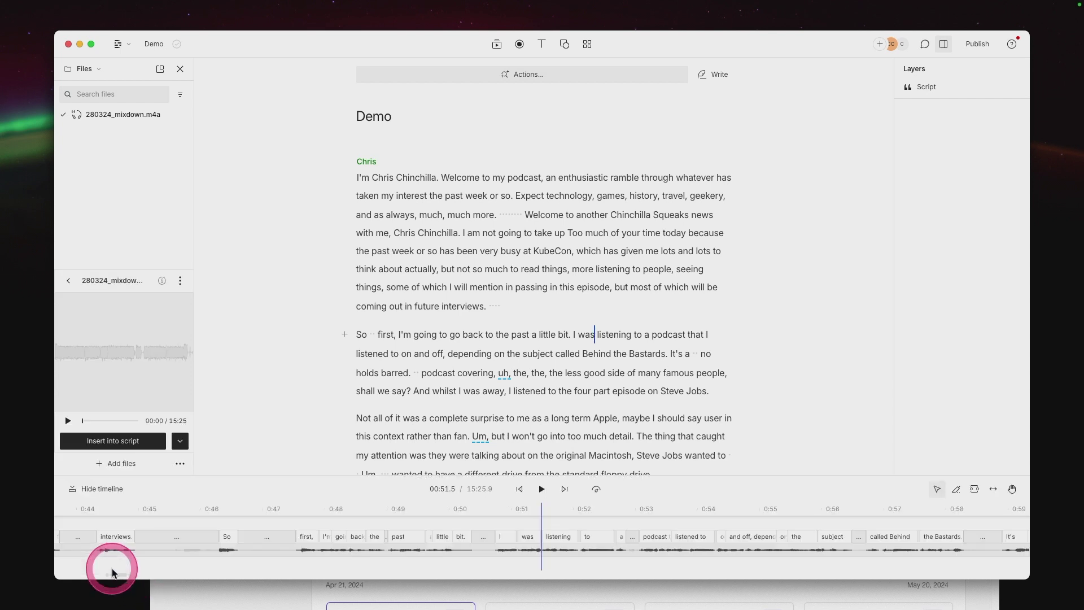
drag(714, 476, 709, 378)
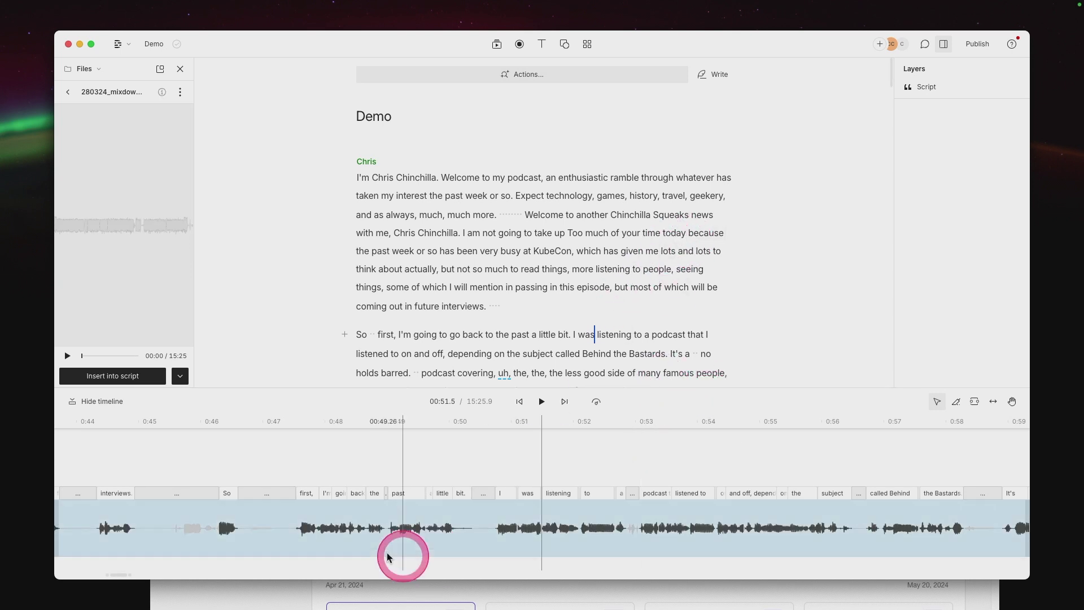
- Find all filler words in the script from the underlined "uh", examine the results list and close the search without removing any
scroll(542, 297, down, 2)
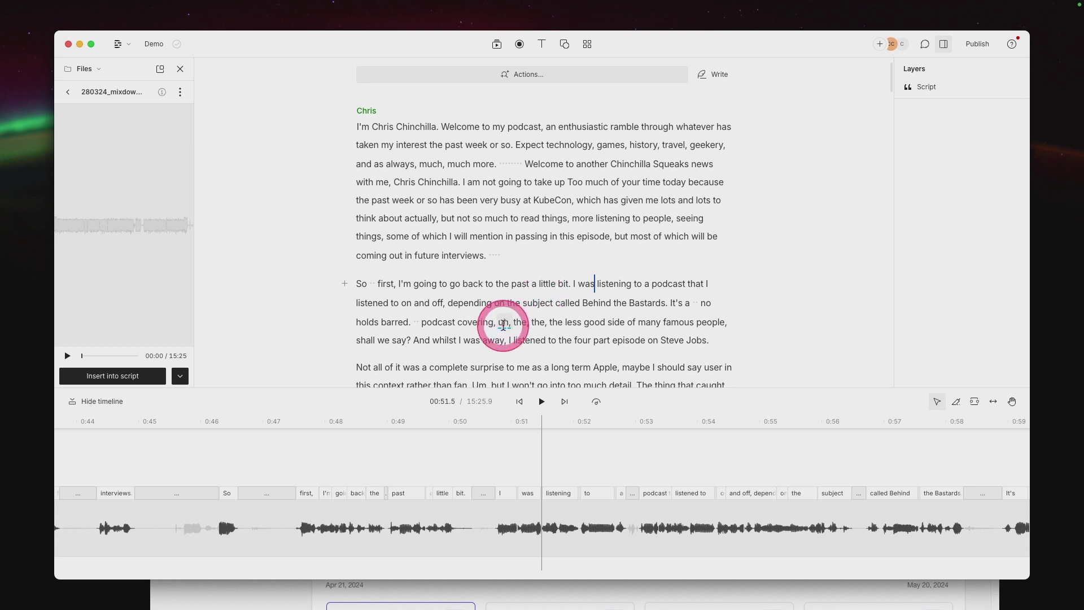
click(503, 326)
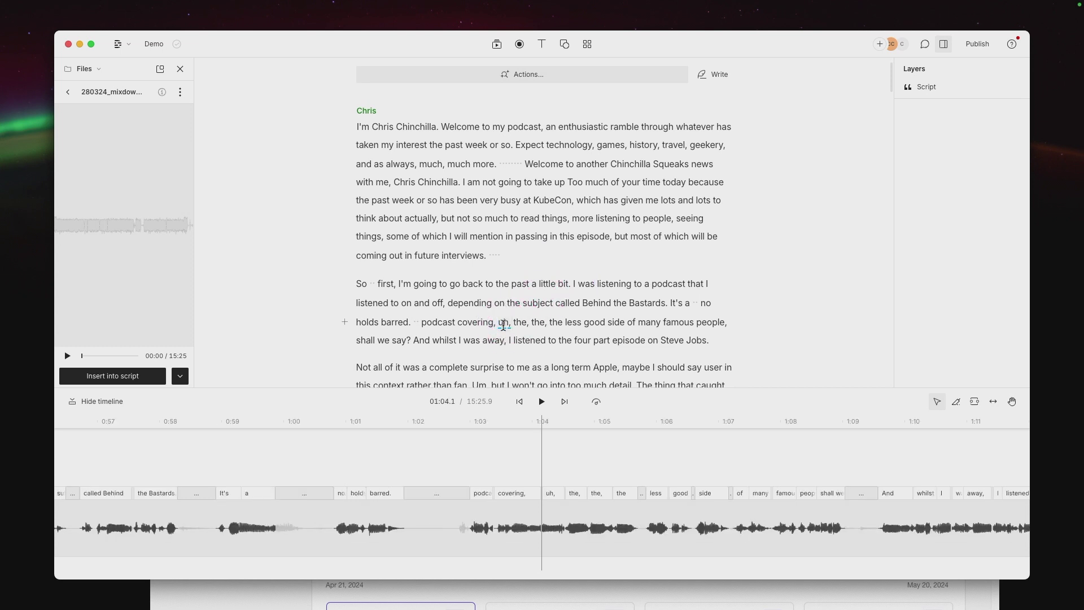
click(504, 326)
right_click(503, 326)
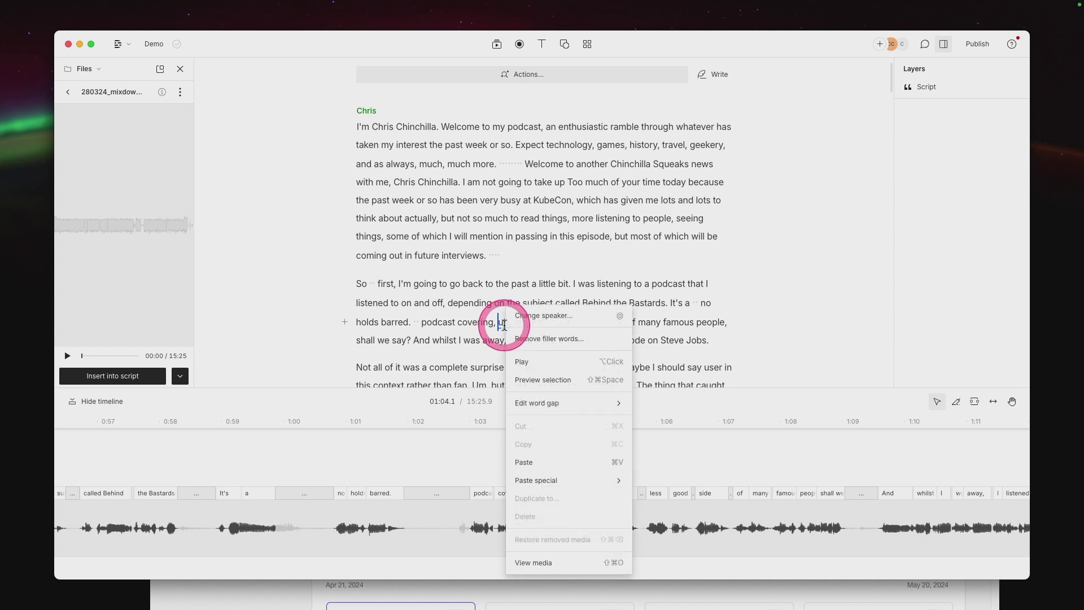
click(523, 337)
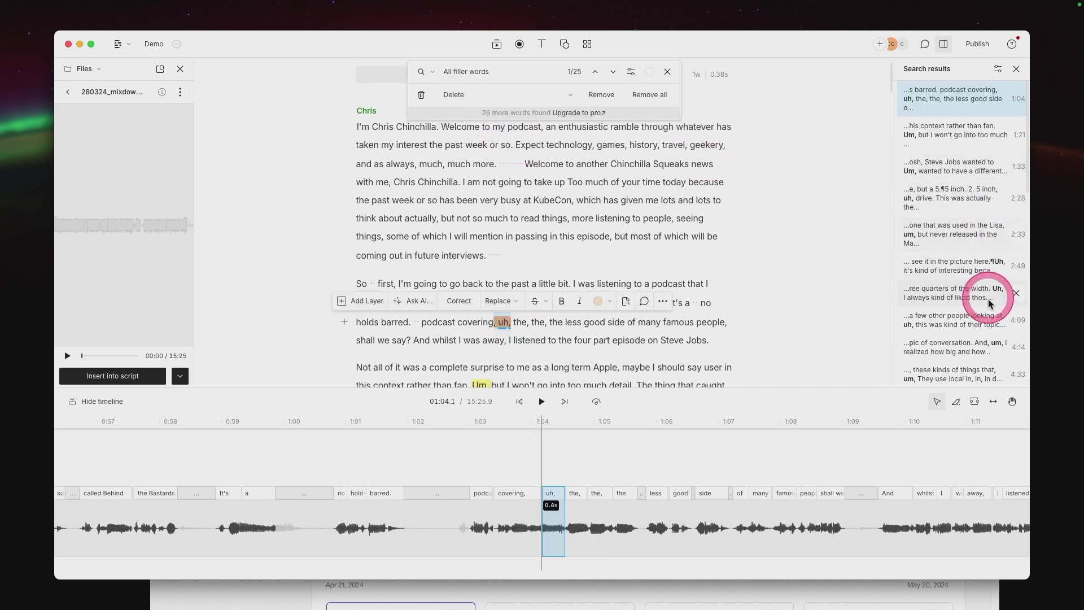
scroll(981, 321, down, 2)
scroll(981, 329, up, 1)
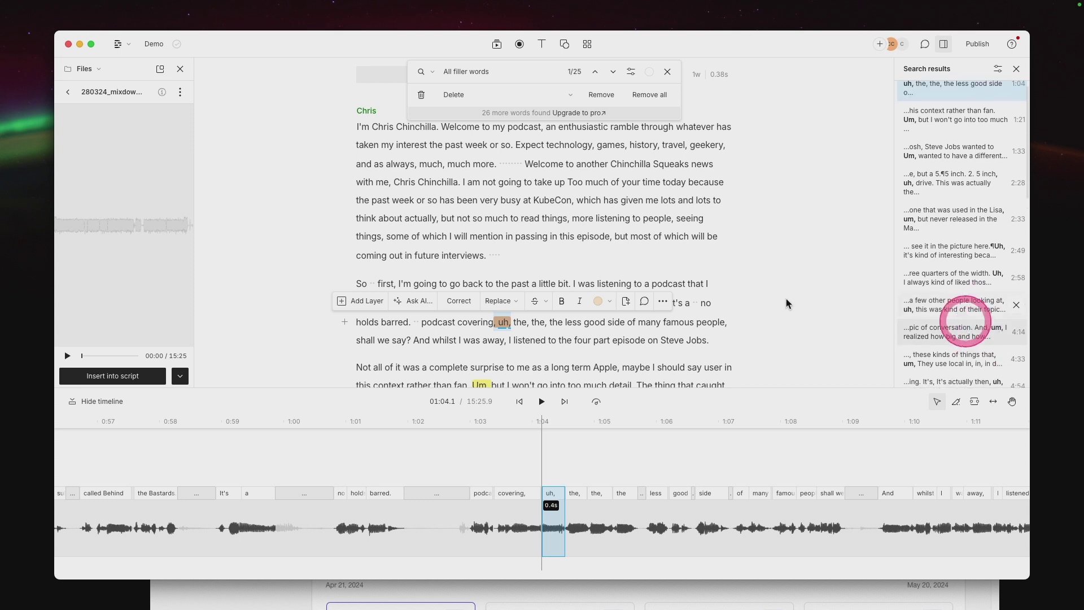
click(665, 78)
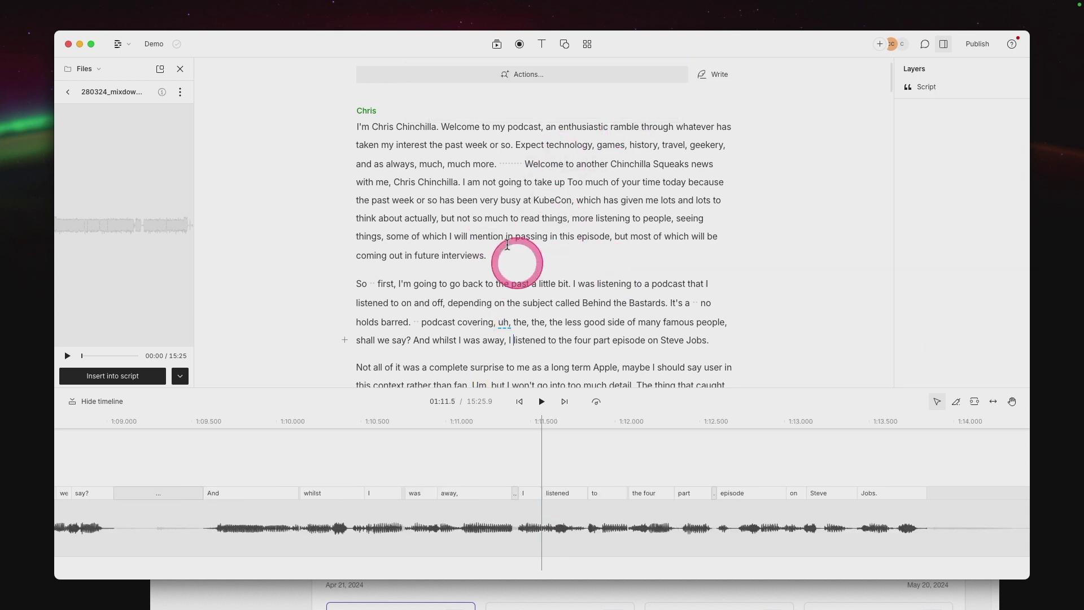
- Ask AI to edit the script for clarity with the default prompt removing speech disfluencies, repeated sections and tangents
click(511, 76)
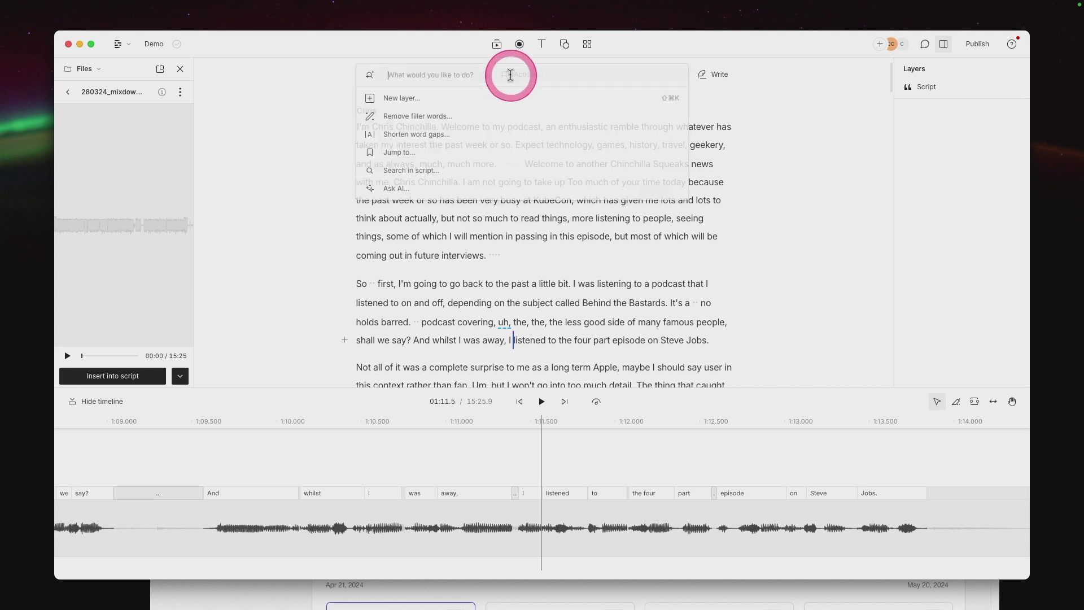
click(425, 184)
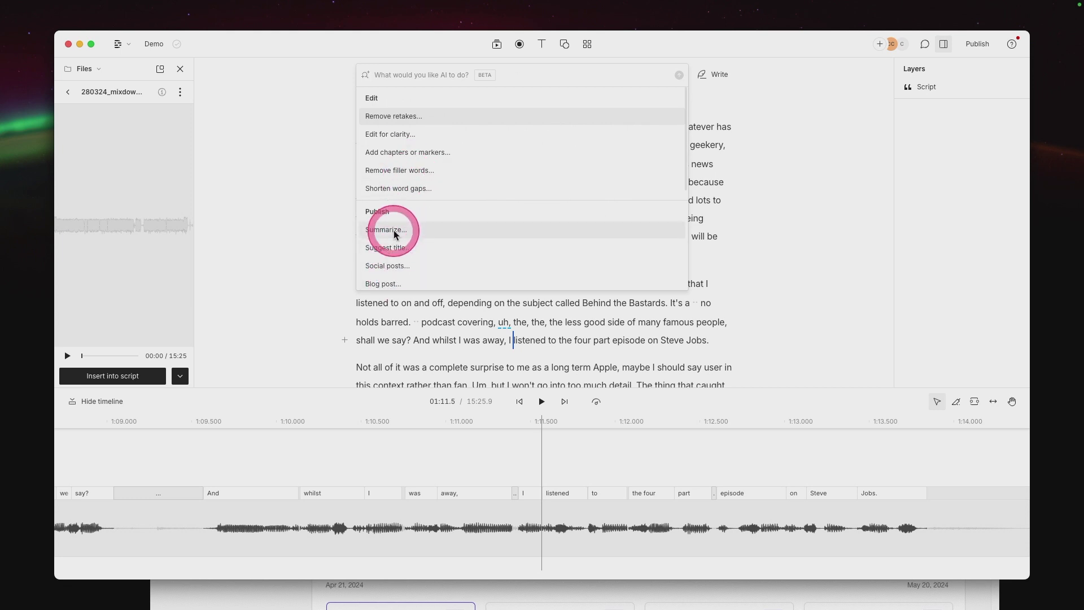
scroll(394, 237, down, 2)
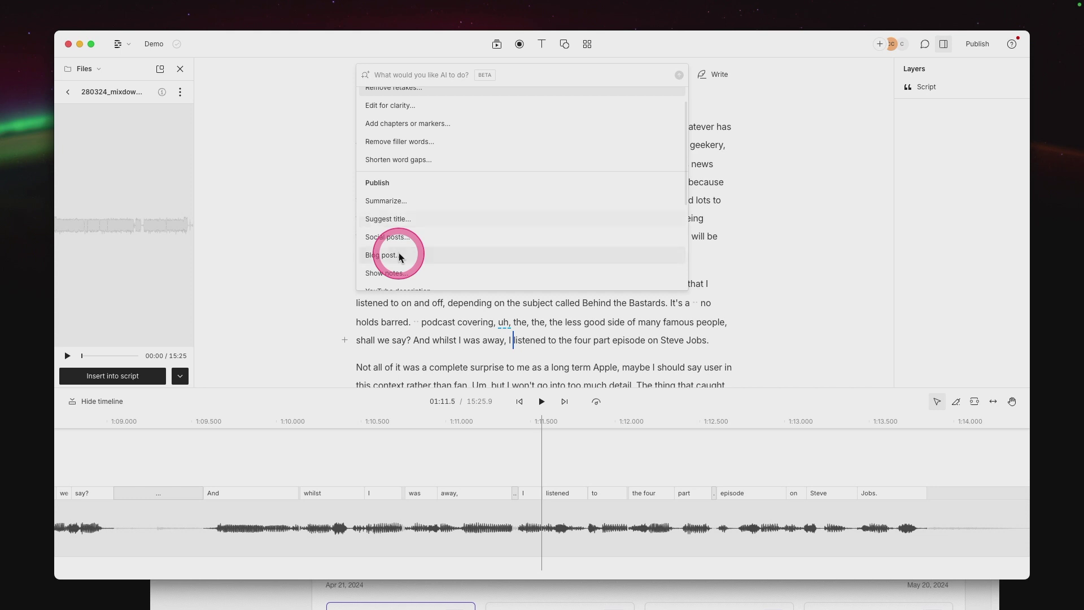
scroll(399, 258, up, 2)
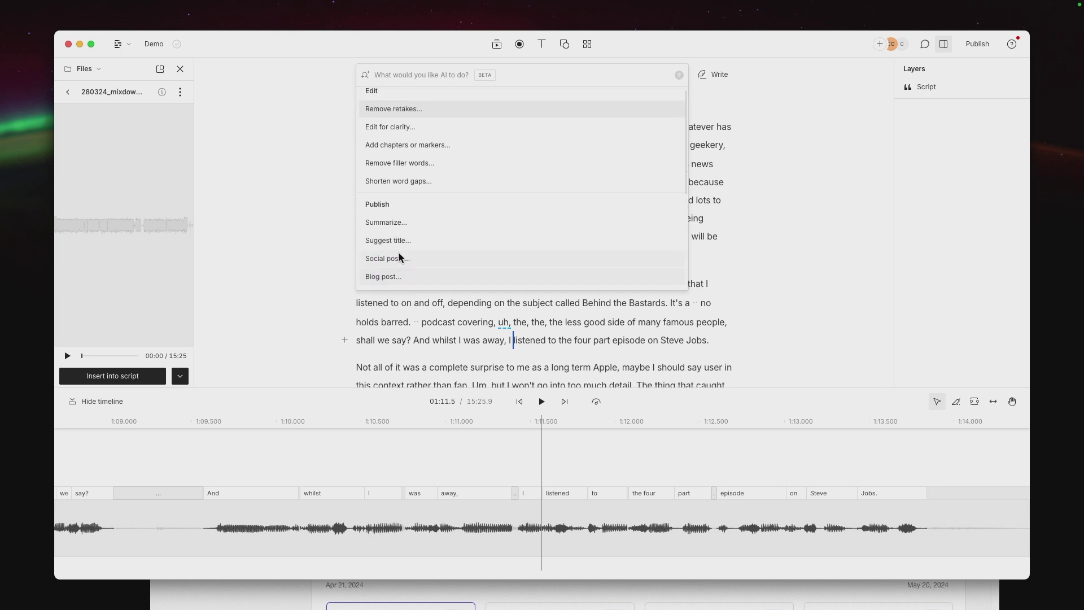
scroll(398, 258, up, 1)
drag(399, 257, 405, 135)
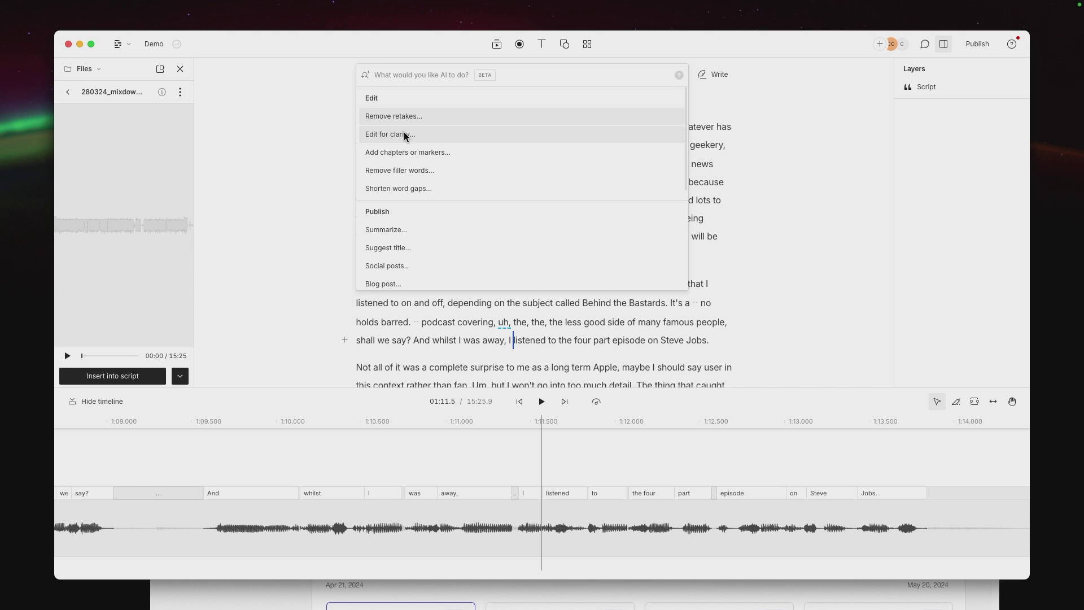
click(405, 135)
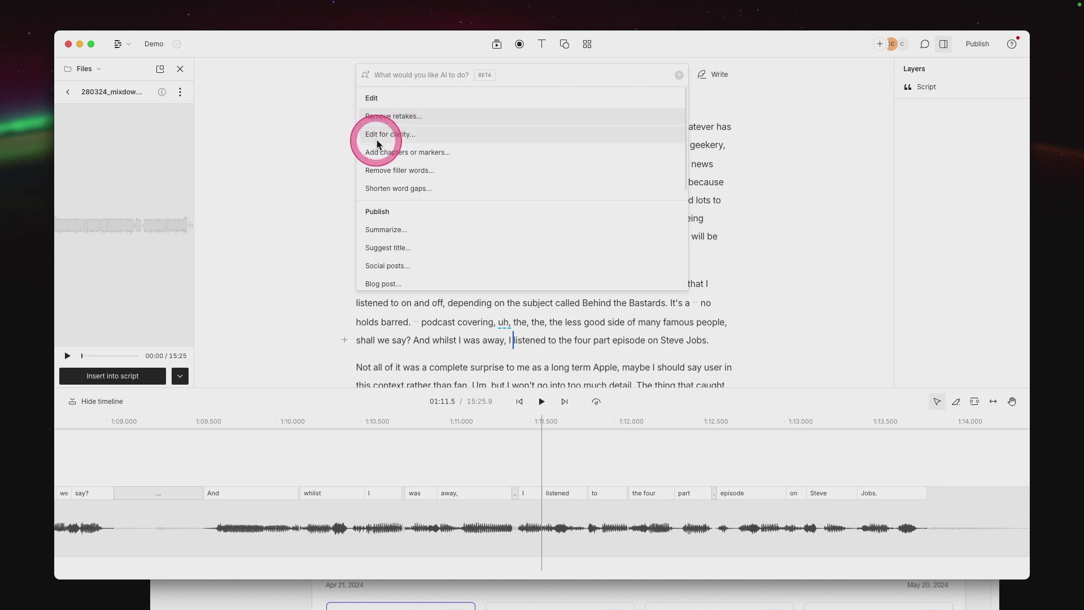
click(380, 136)
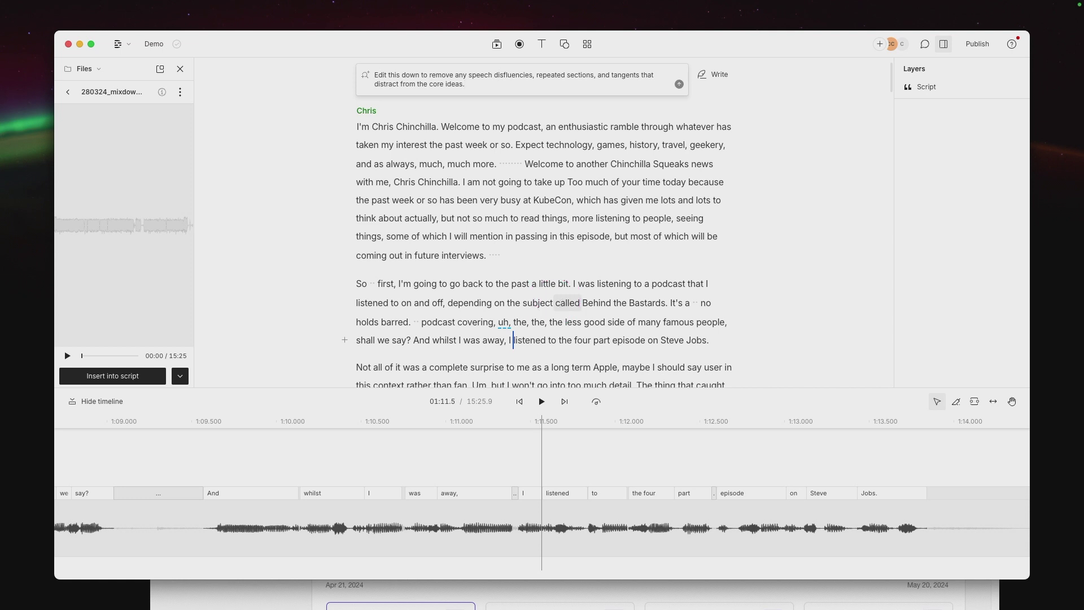
key(Return)
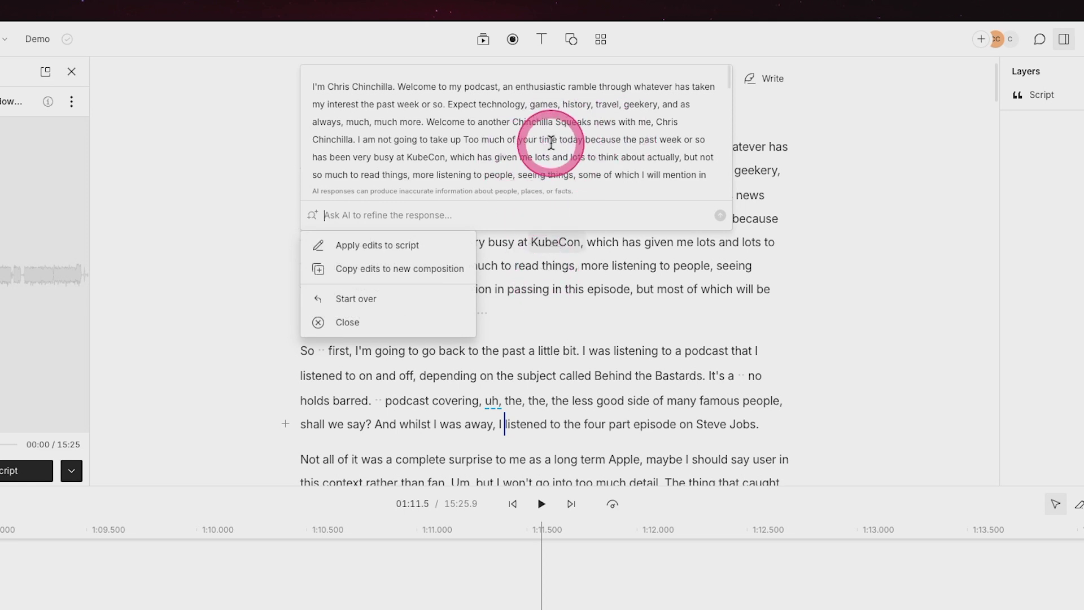
- Examine the AI's proposed edits to the transcript, looking for the struck-through words and passages
scroll(551, 142, down, 5)
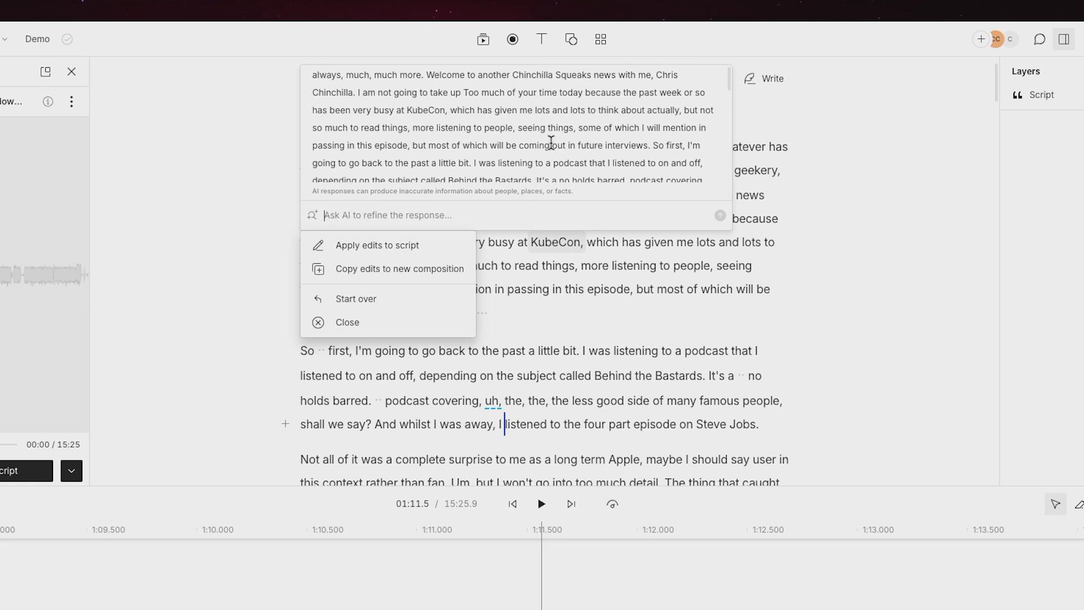
scroll(551, 142, down, 2)
scroll(551, 142, up, 10)
scroll(550, 142, down, 3)
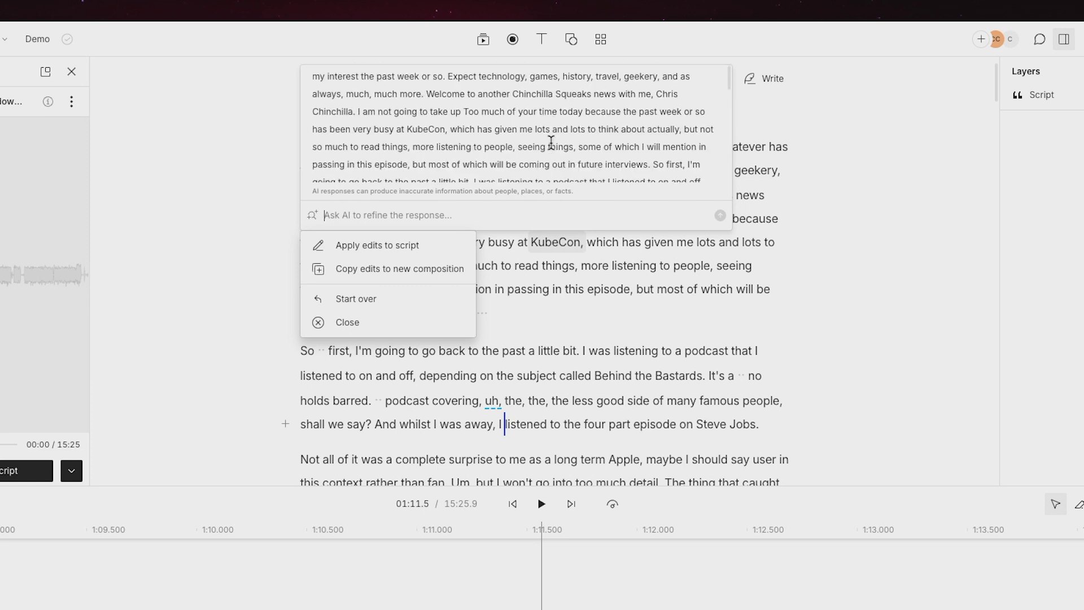
scroll(551, 143, down, 5)
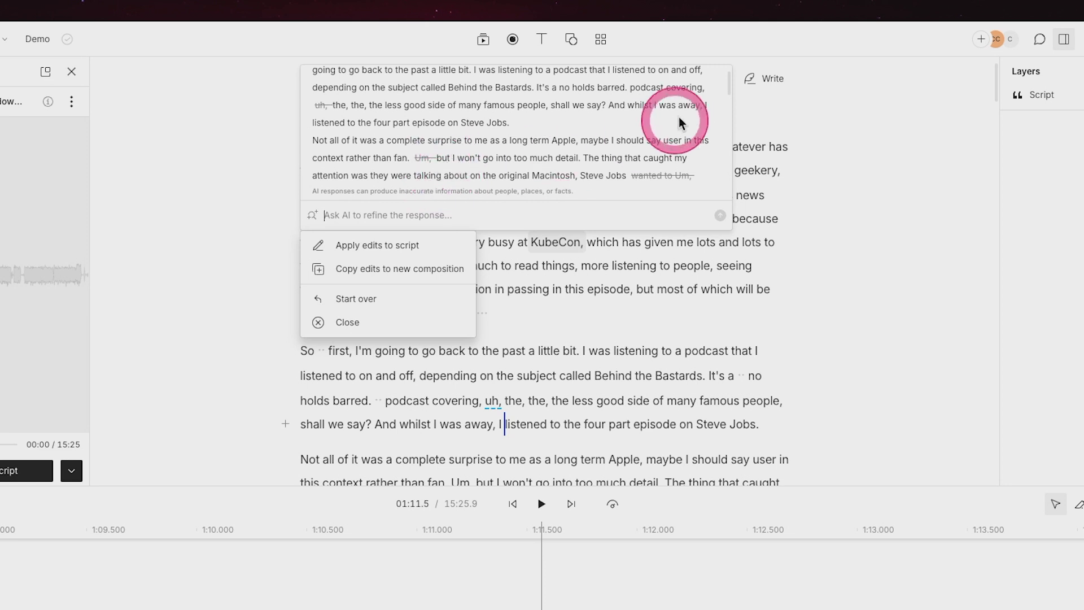
scroll(652, 148, down, 6)
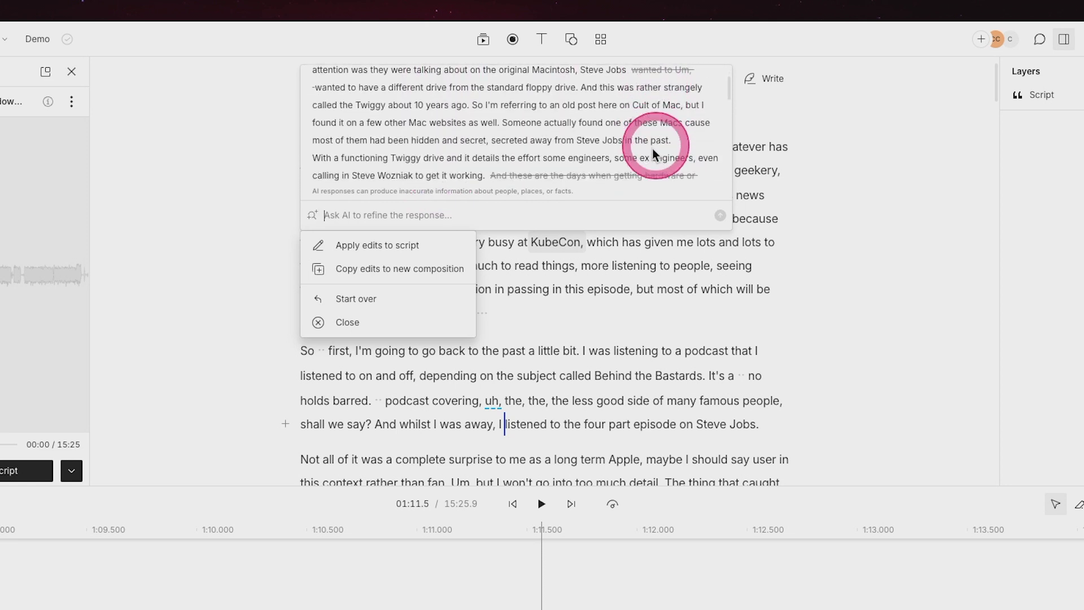
- Review the AI's proposed cuts in the passages about the Twiggy drive and floppy disks
scroll(652, 148, down, 1)
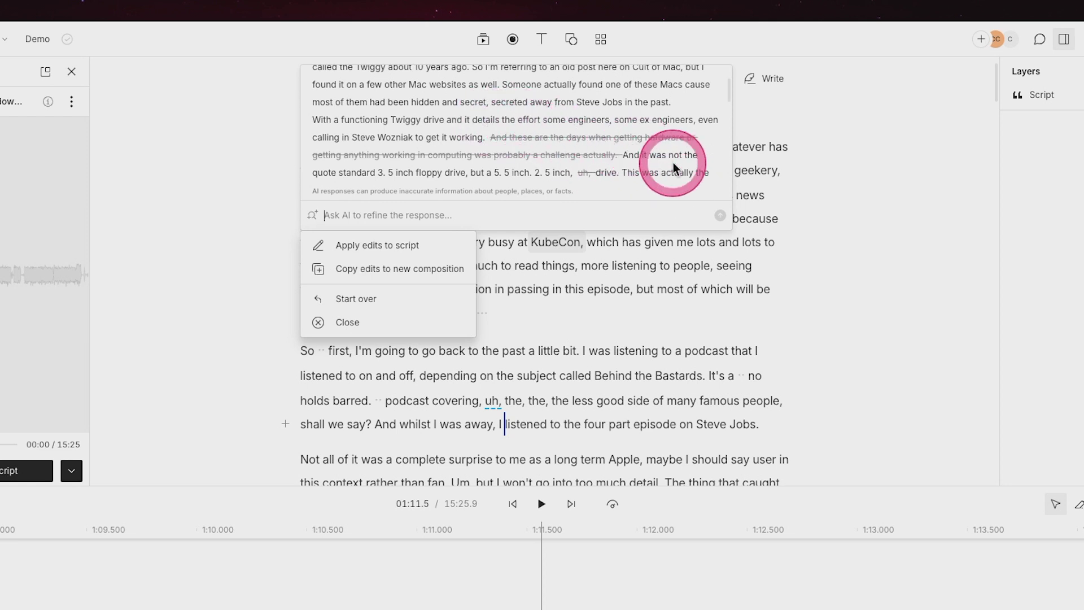
scroll(670, 172, down, 1)
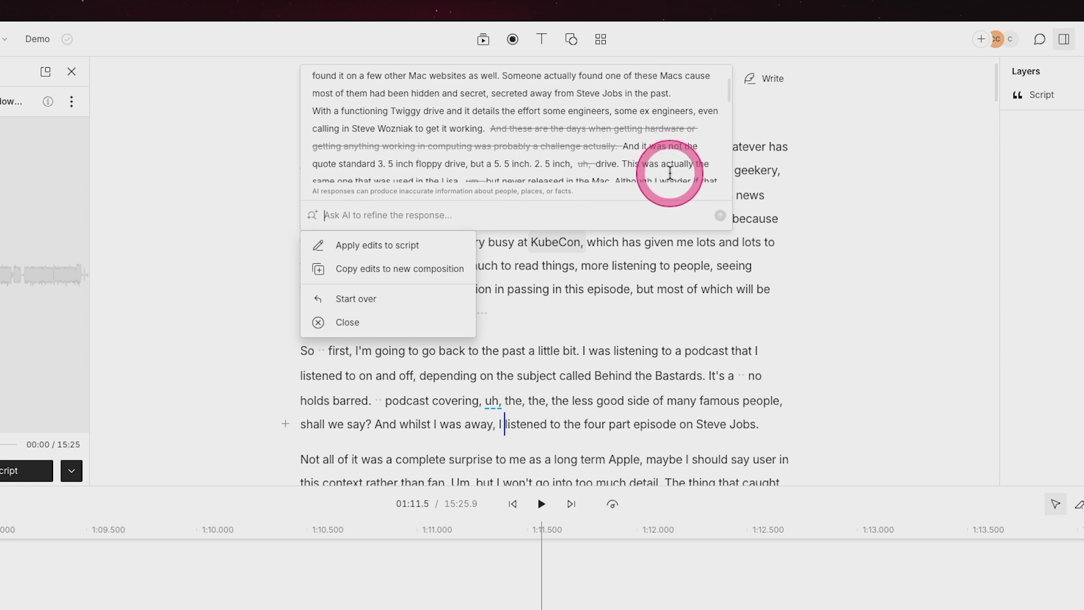
scroll(638, 166, down, 2)
scroll(644, 161, down, 3)
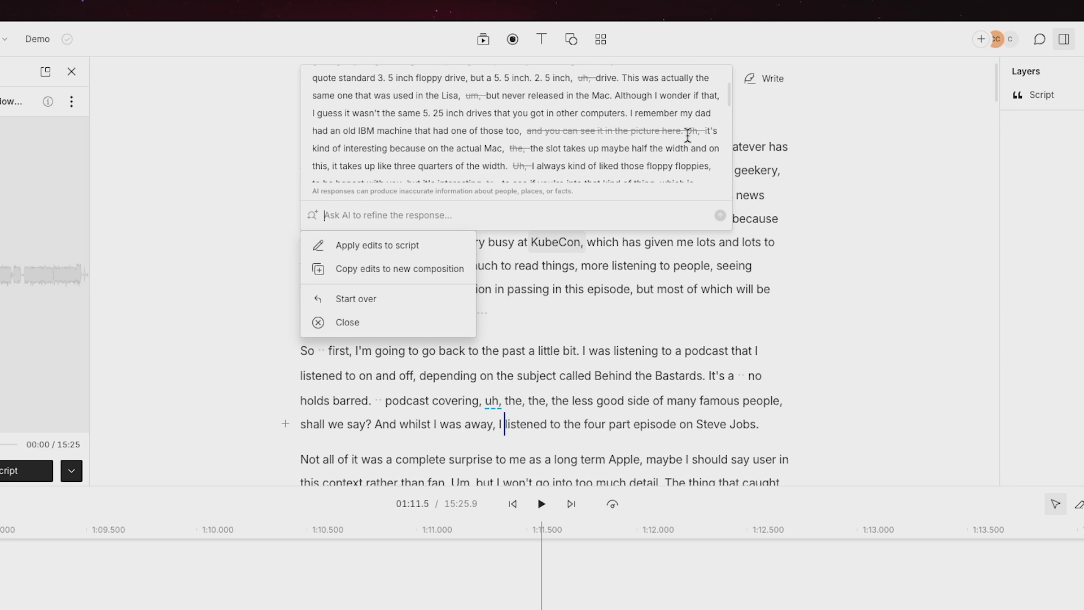
drag(615, 138, 535, 152)
scroll(609, 160, down, 2)
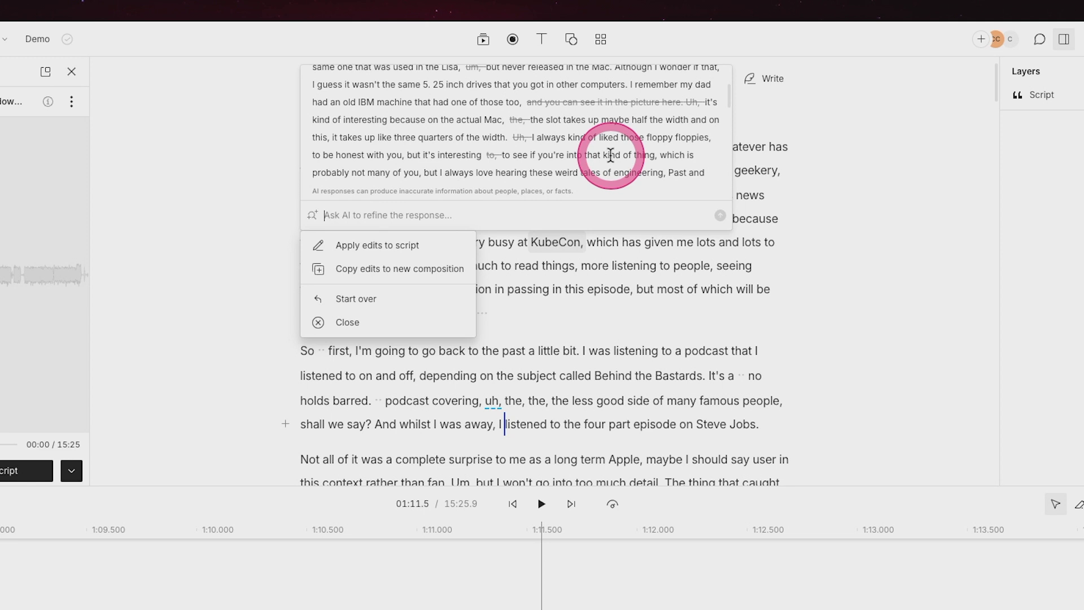
scroll(610, 156, down, 1)
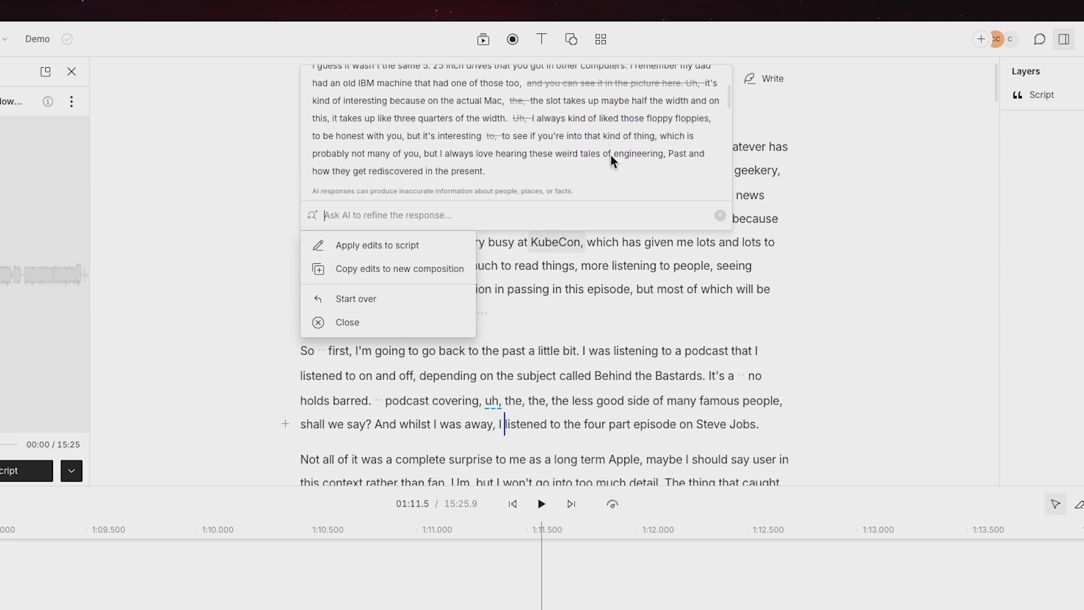
scroll(610, 156, down, 1)
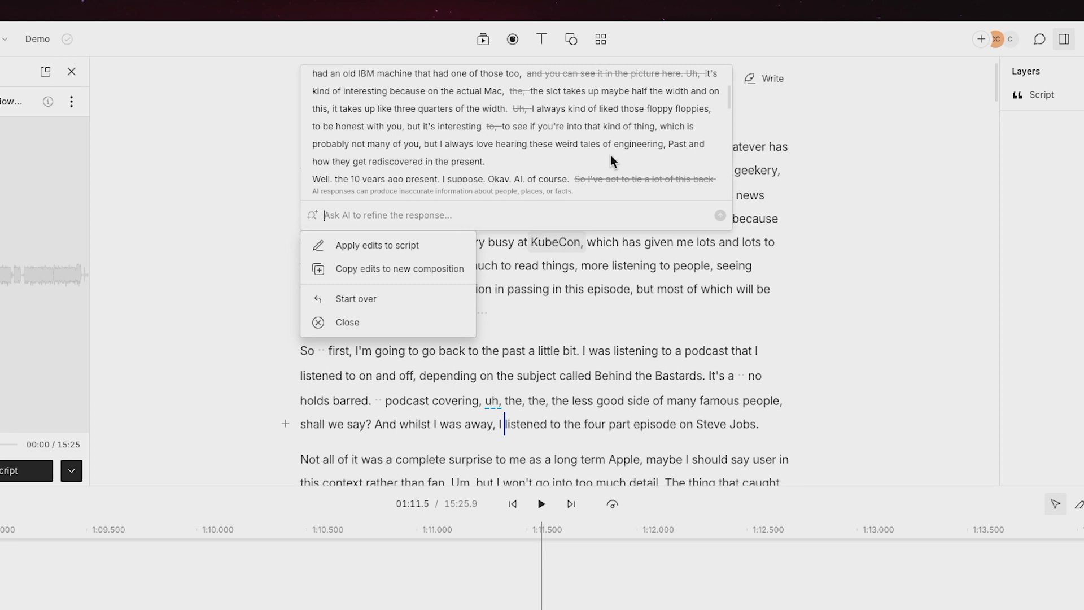
scroll(611, 161, down, 1)
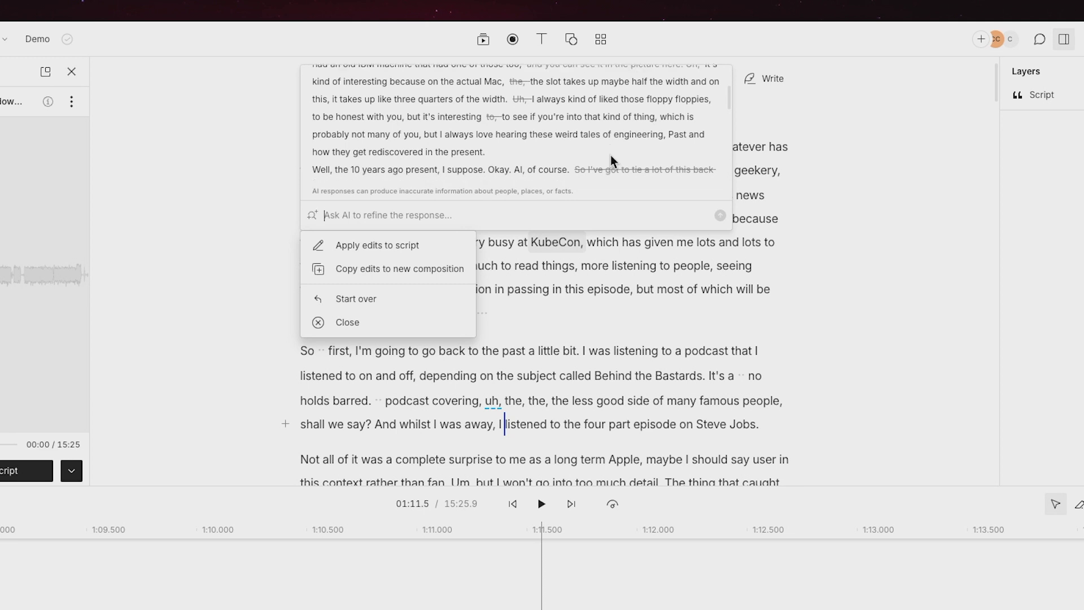
scroll(611, 154, down, 5)
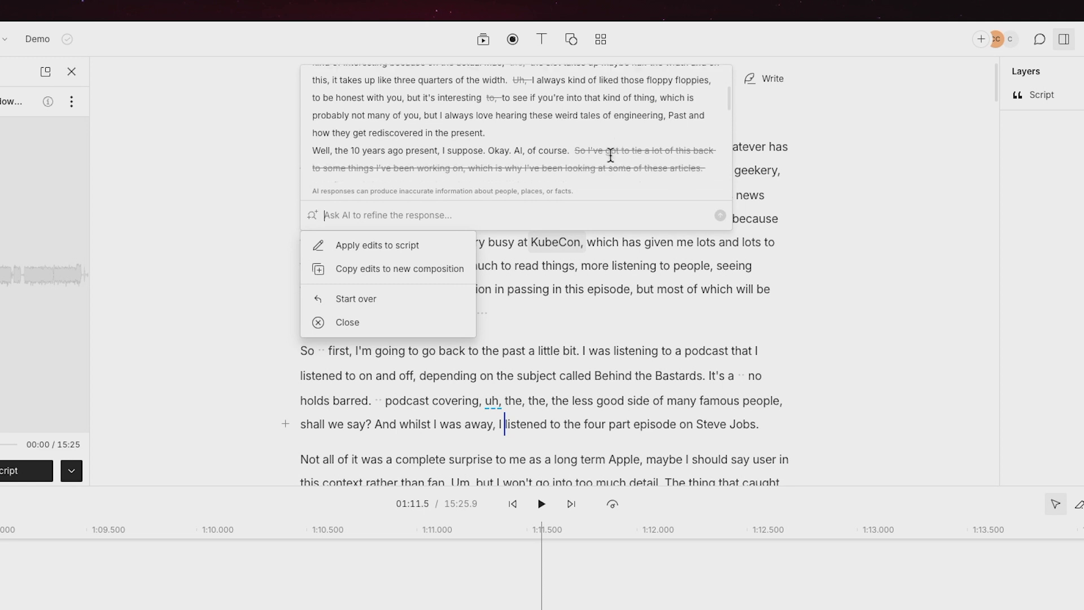
scroll(611, 154, up, 1)
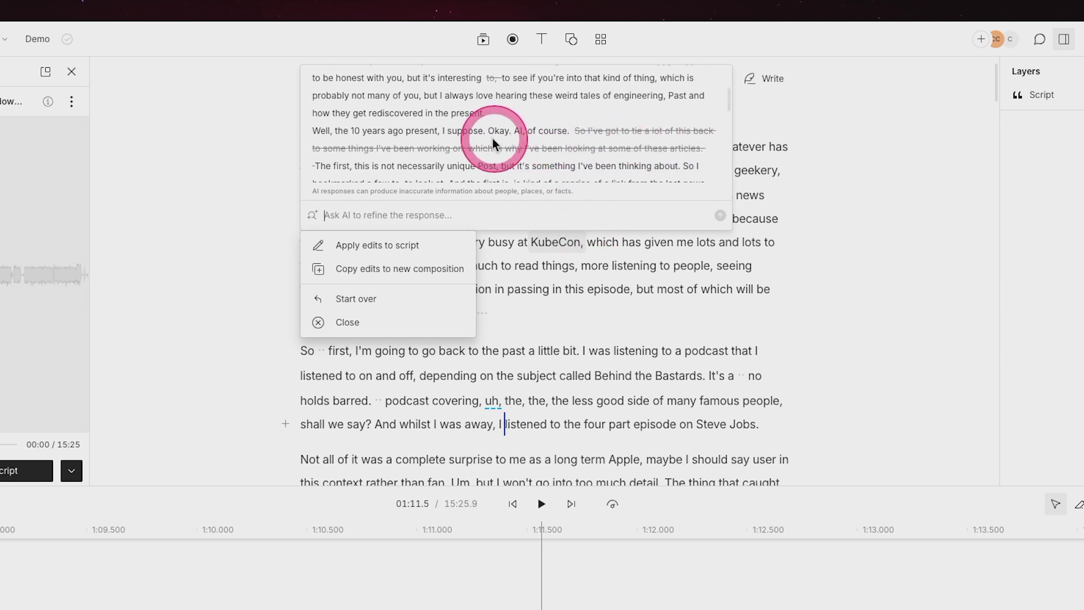
- Review the AI's proposed cuts in the passages about local LLMs and French language models
scroll(649, 164, down, 1)
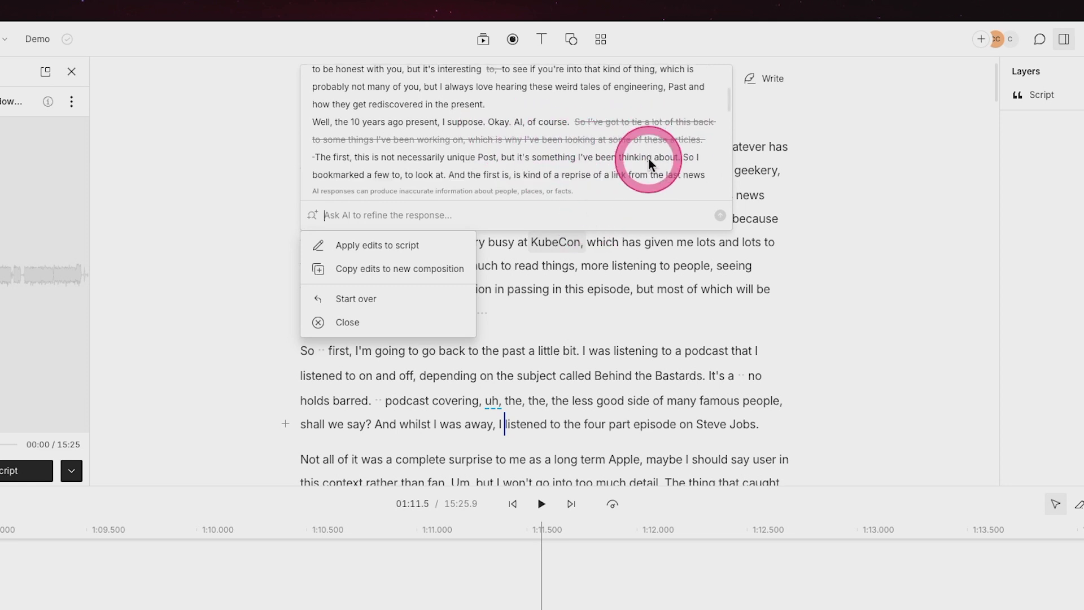
scroll(649, 158, down, 3)
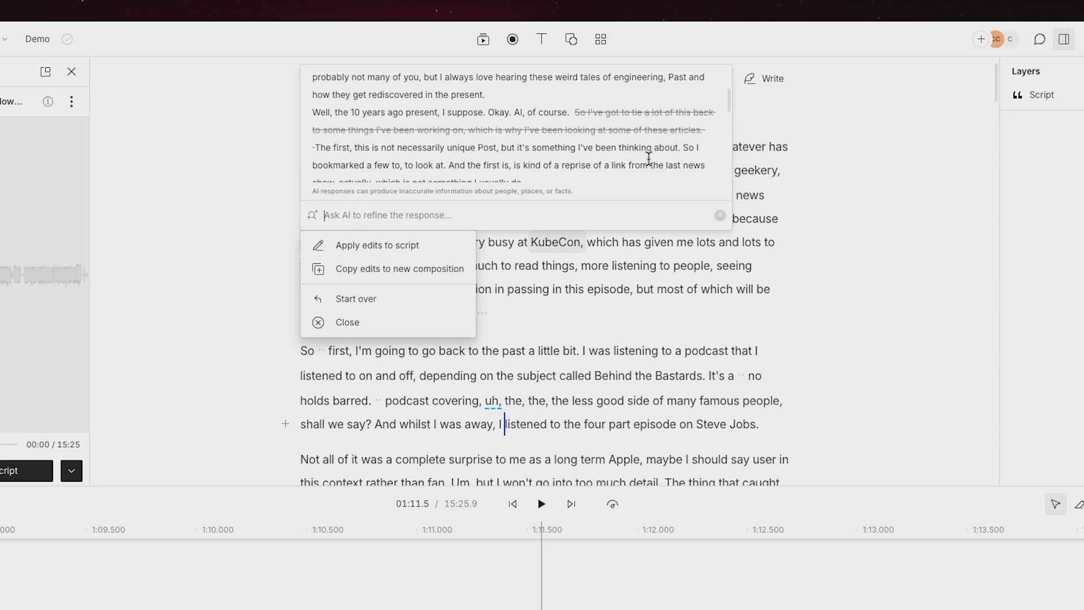
scroll(648, 158, down, 4)
click(649, 152)
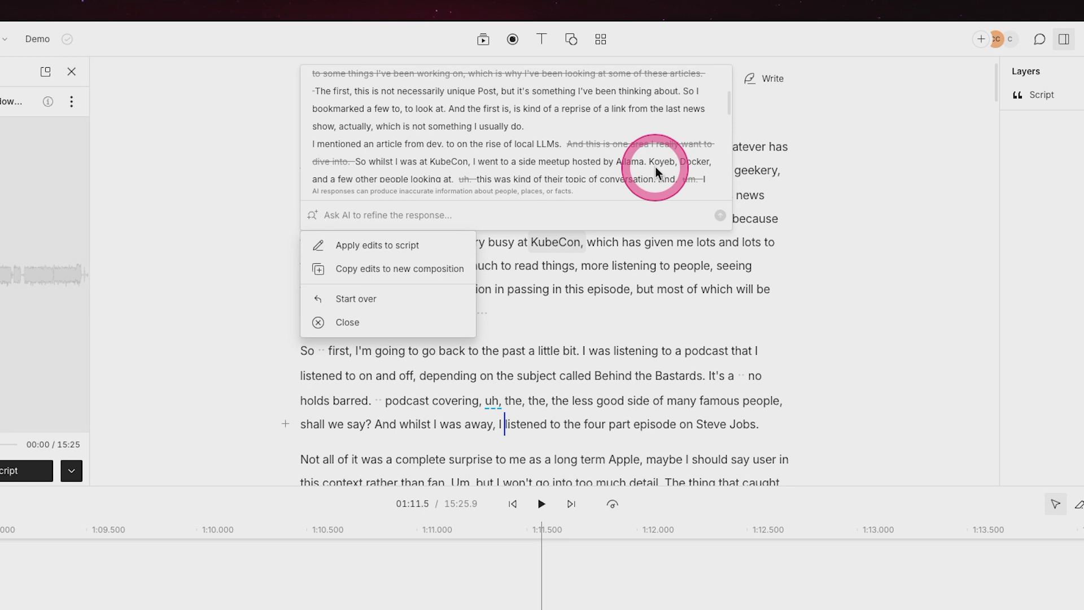
scroll(655, 167, down, 2)
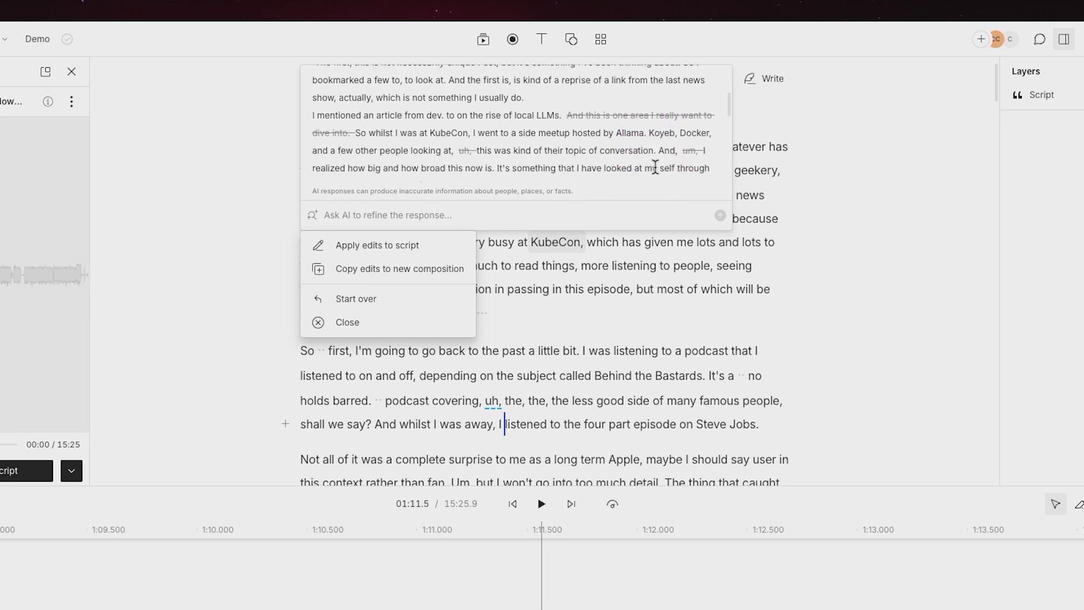
scroll(655, 168, down, 5)
scroll(655, 167, down, 4)
mouse_move(600, 148)
mouse_down()
mouse_move(575, 145)
mouse_move(574, 162)
mouse_move(645, 174)
mouse_move(587, 182)
mouse_move(527, 164)
mouse_move(551, 162)
mouse_move(537, 201)
mouse_move(518, 160)
mouse_move(604, 161)
mouse_up()
scroll(604, 161, down, 4)
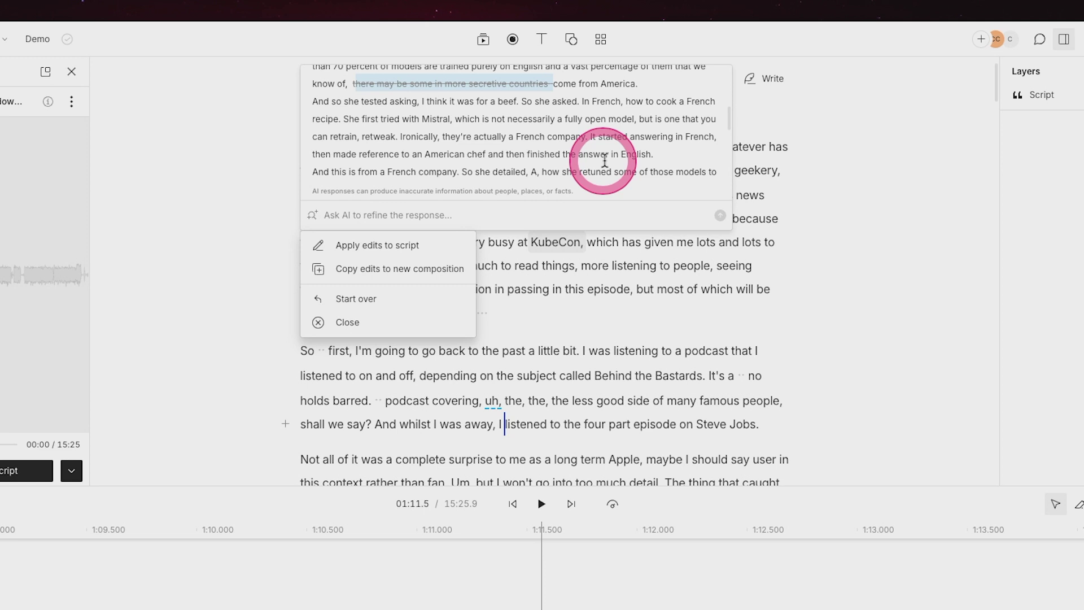
click(596, 196)
scroll(597, 199, down, 1)
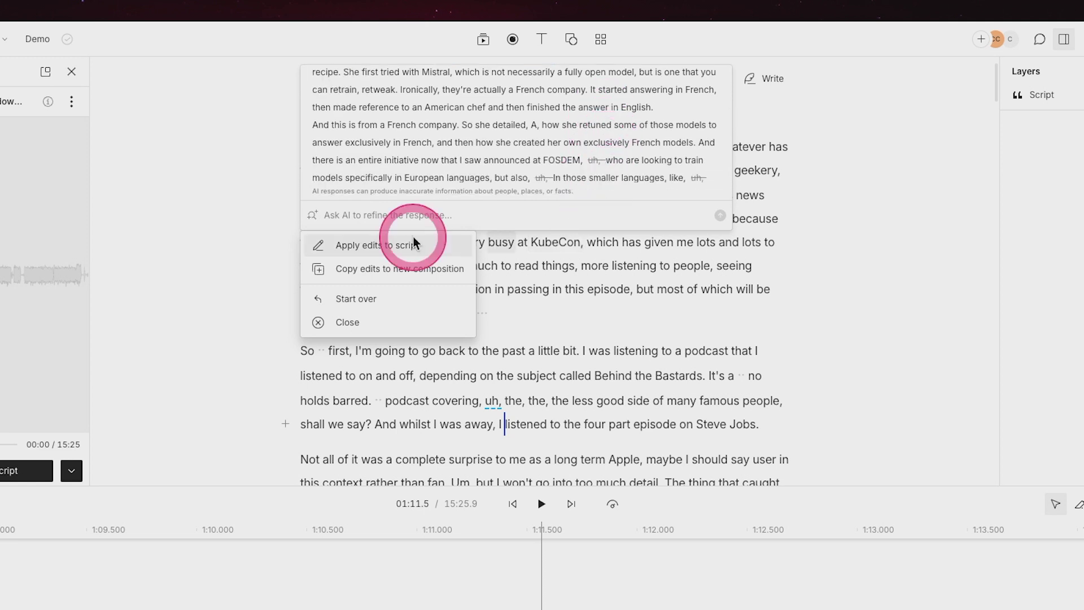
- Apply the AI's proposed edits to the script and bring the Twiggy drive paragraphs into view
click(405, 245)
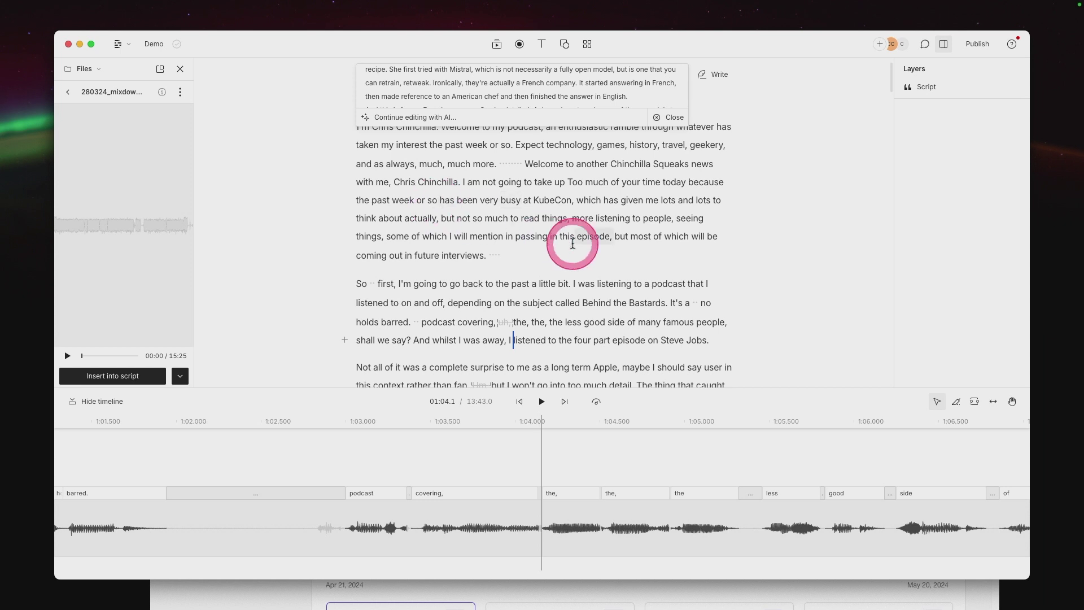
scroll(570, 265, down, 2)
scroll(596, 289, down, 10)
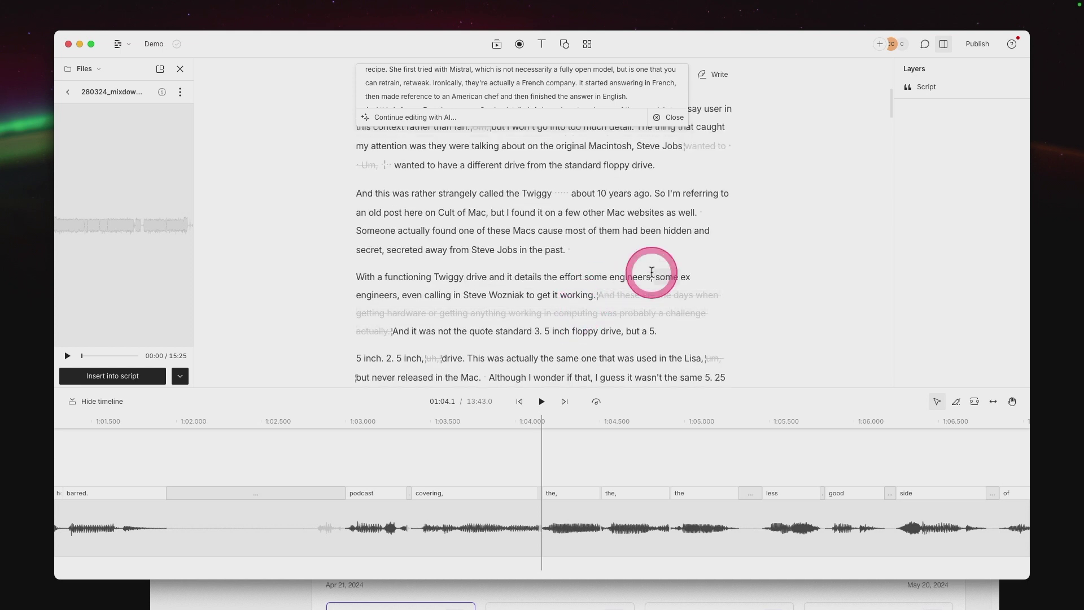
- Play the script from "With a functioning Twiggy drive" to check the audio across the ignored sentence
click(357, 276)
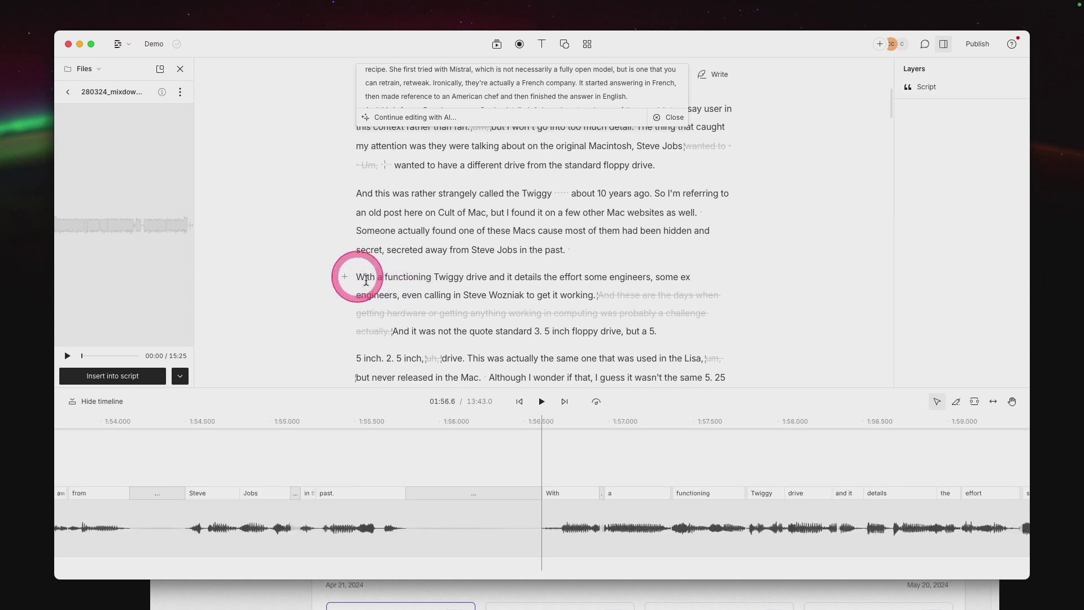
click(542, 401)
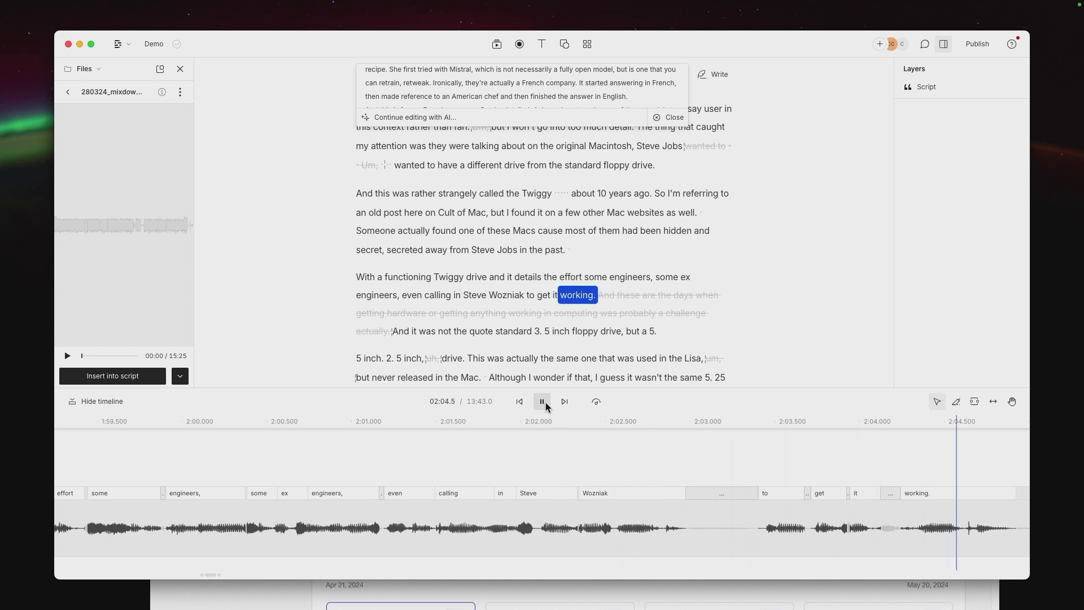
click(542, 401)
- Restore the ignored sentence starting "And these are the days when" and play its paragraph from the beginning
click(598, 294)
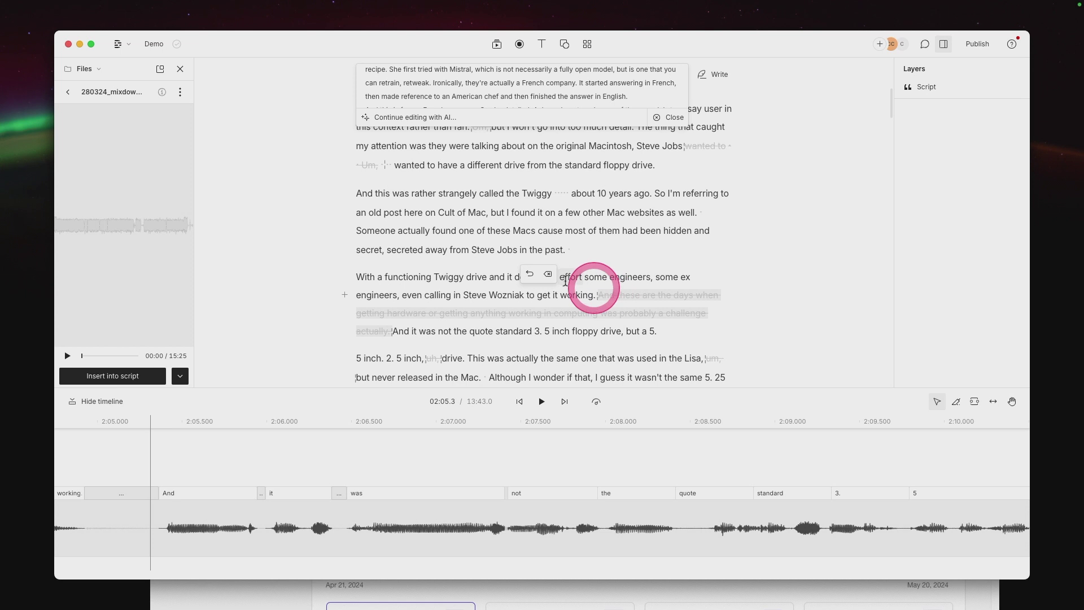
click(530, 274)
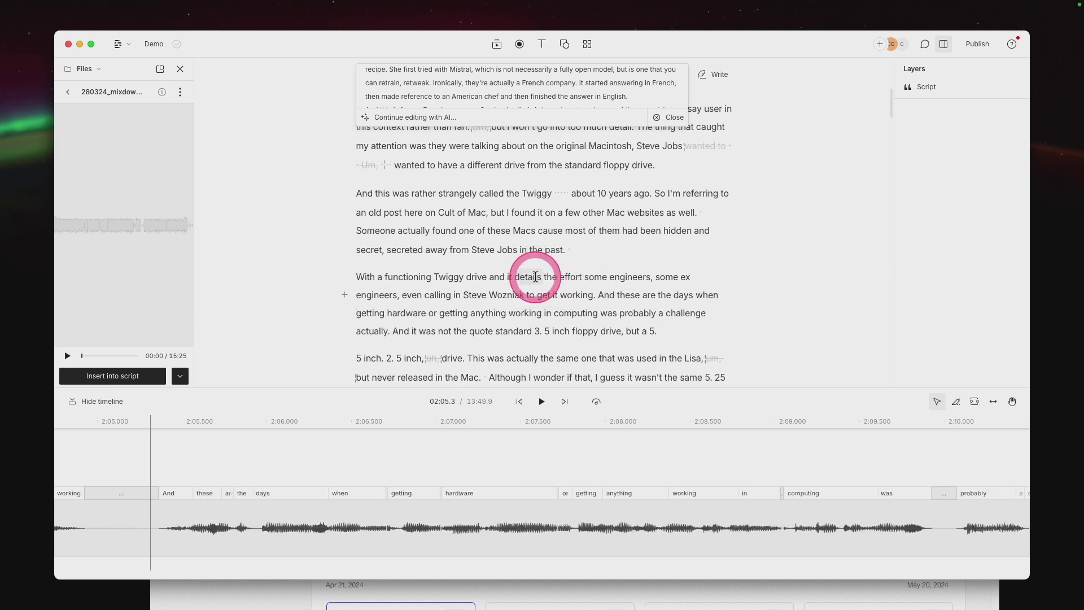
click(359, 278)
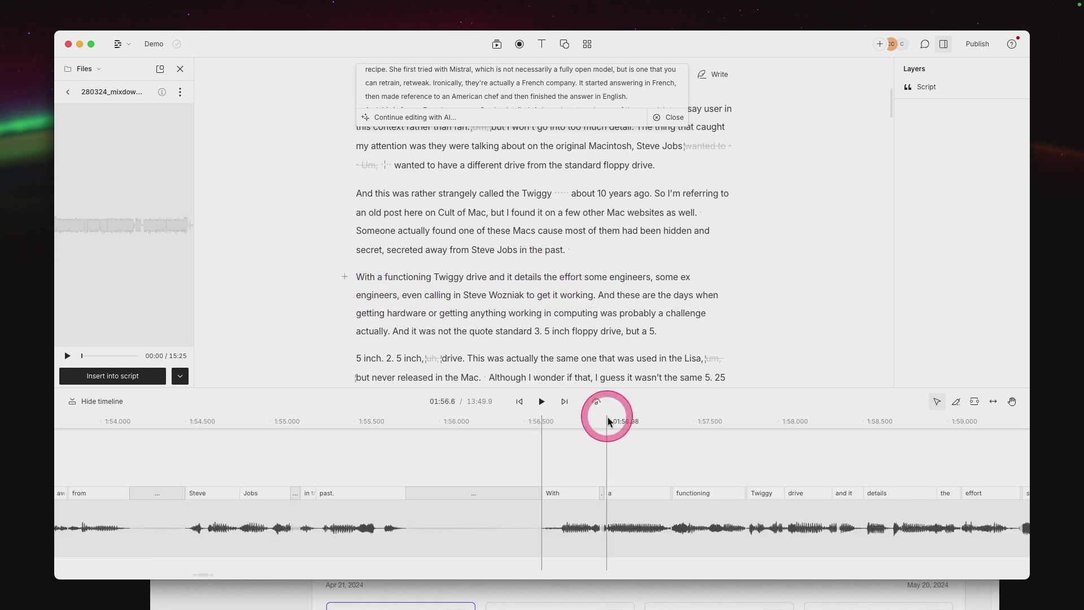
click(542, 401)
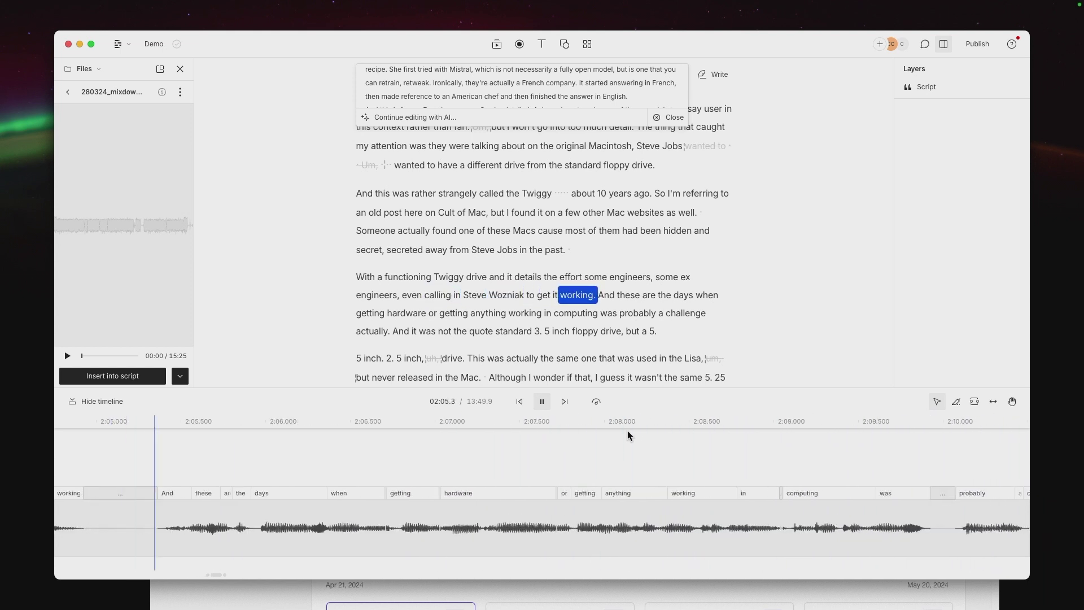
click(563, 421)
click(542, 402)
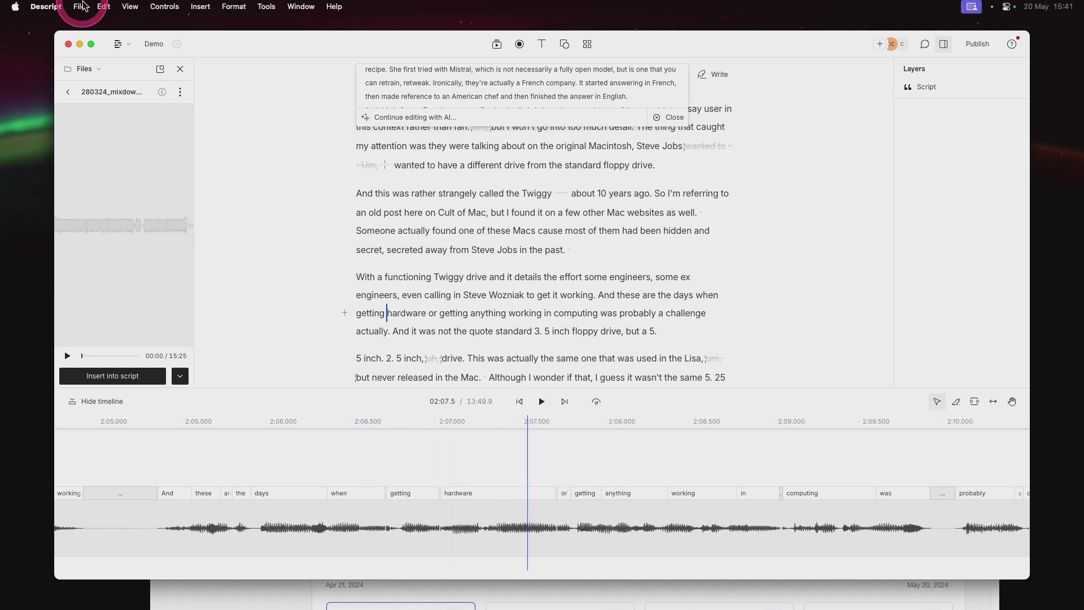
- Undo the restoration of the ignored sentence in the Twiggy drive paragraph
click(104, 4)
click(121, 29)
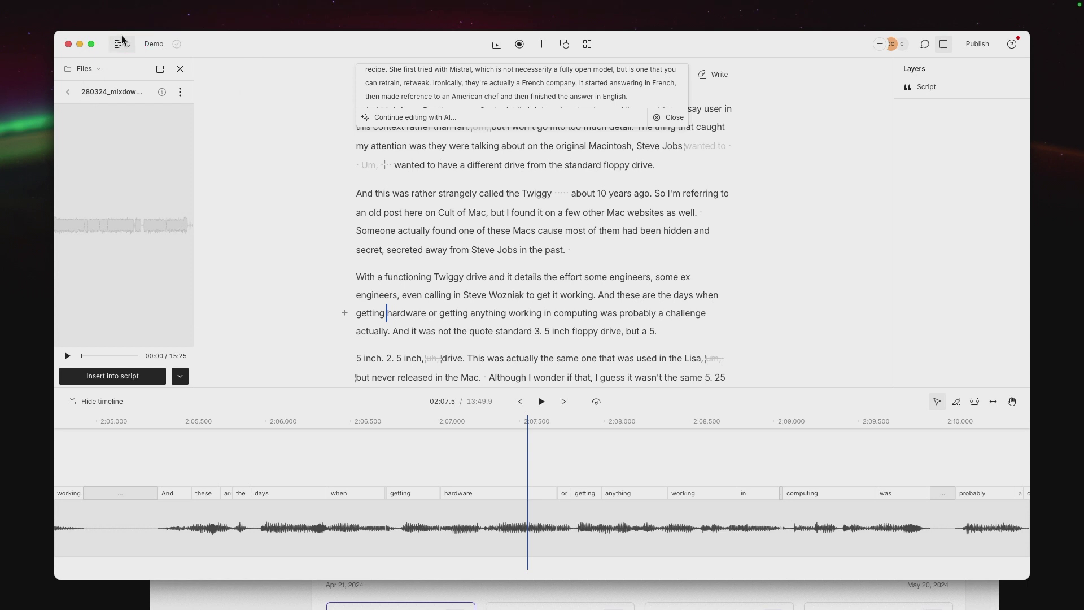
click(105, 6)
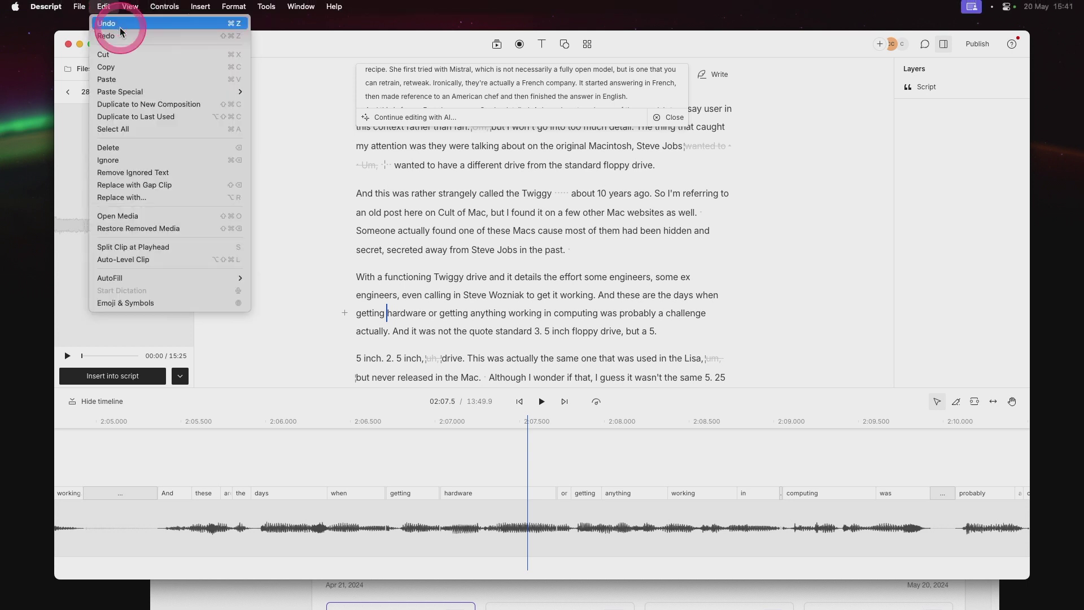
click(121, 29)
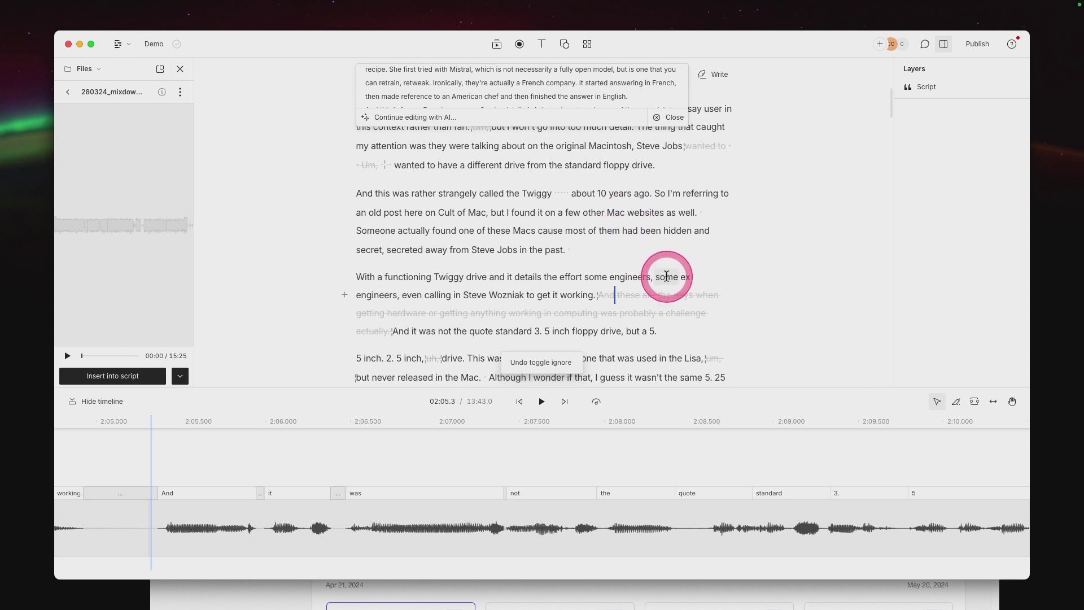
- Play the script from the paragraph starting "5 inch. 2. 5 inch" and stop after listening across several cuts
mouse_move(523, 308)
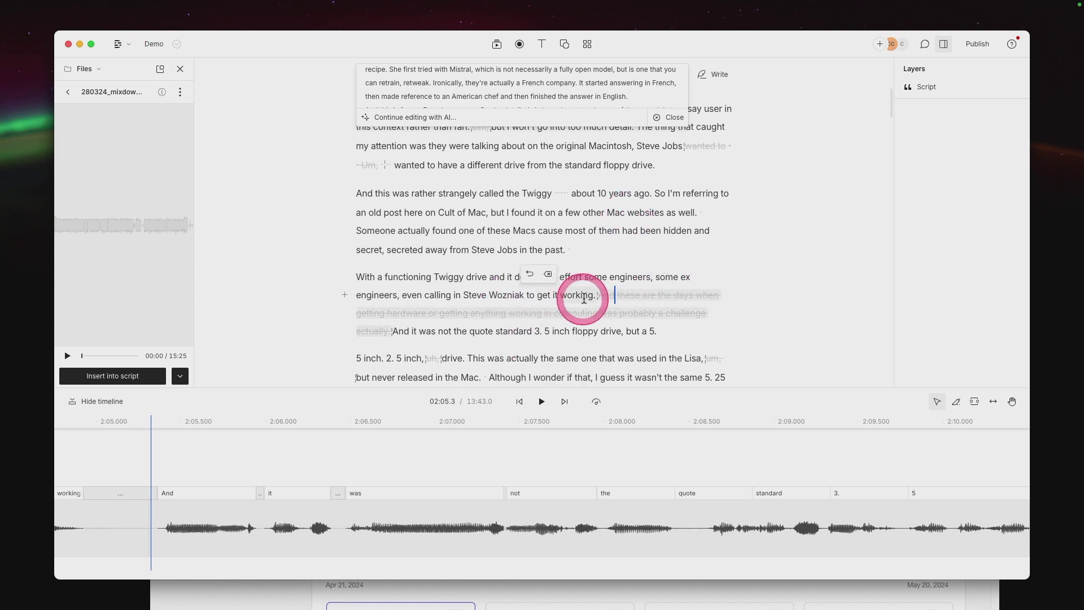
click(359, 359)
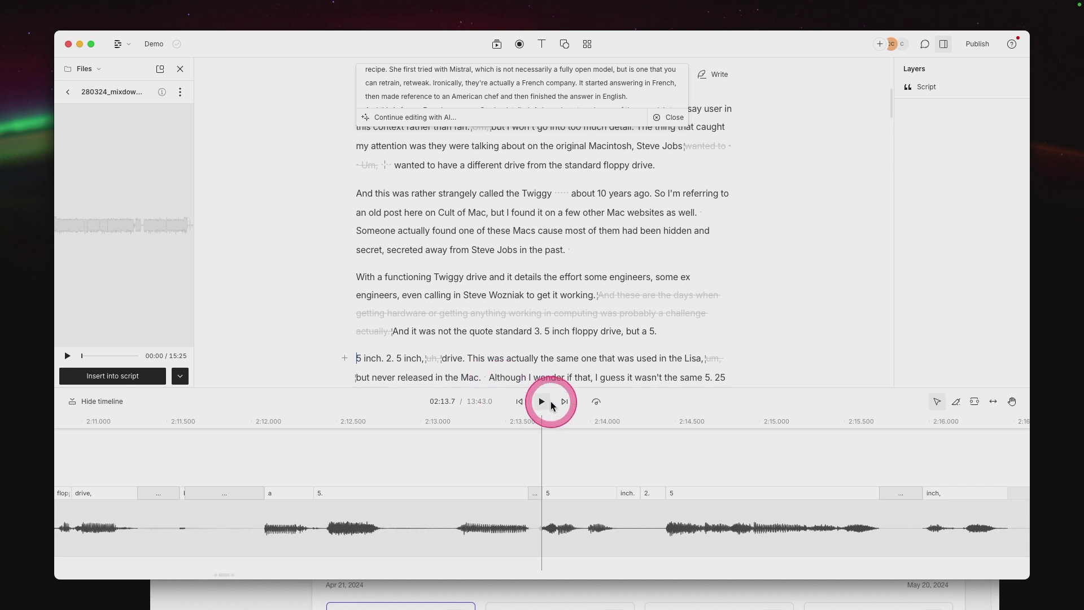
click(543, 402)
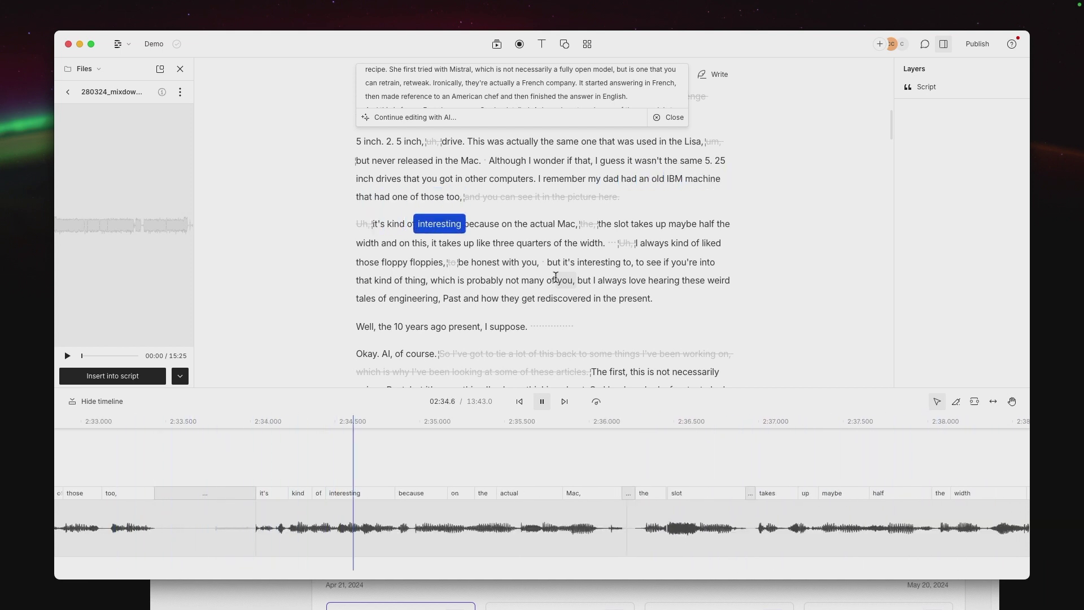
click(547, 402)
- Select the timeline clip starting at "the slot" and examine the ignored words and passages further down the script
click(783, 541)
drag(783, 540, 941, 513)
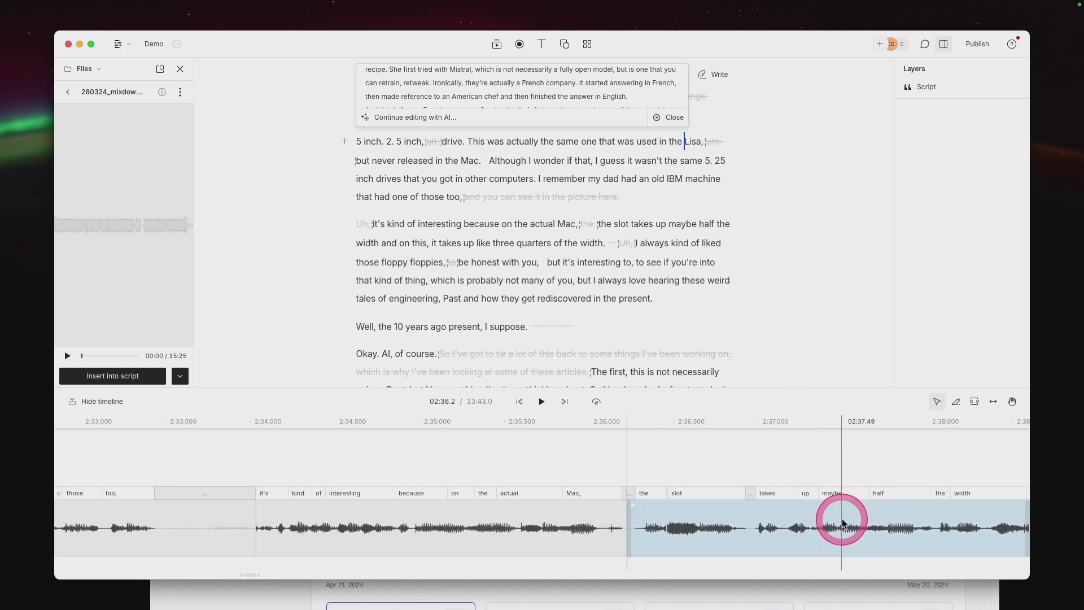
scroll(658, 314, down, 10)
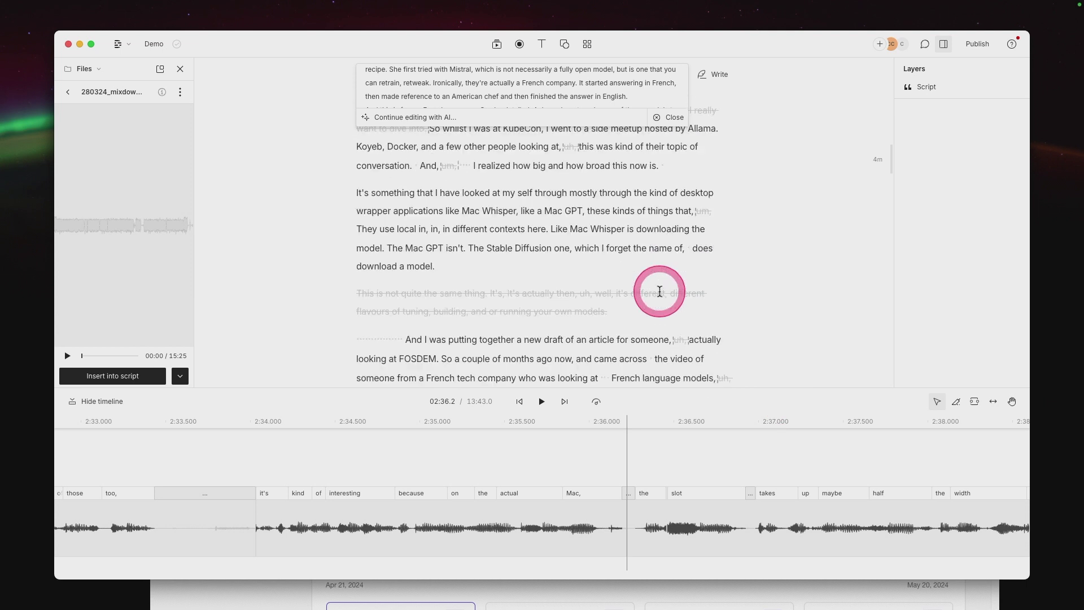
scroll(660, 291, down, 5)
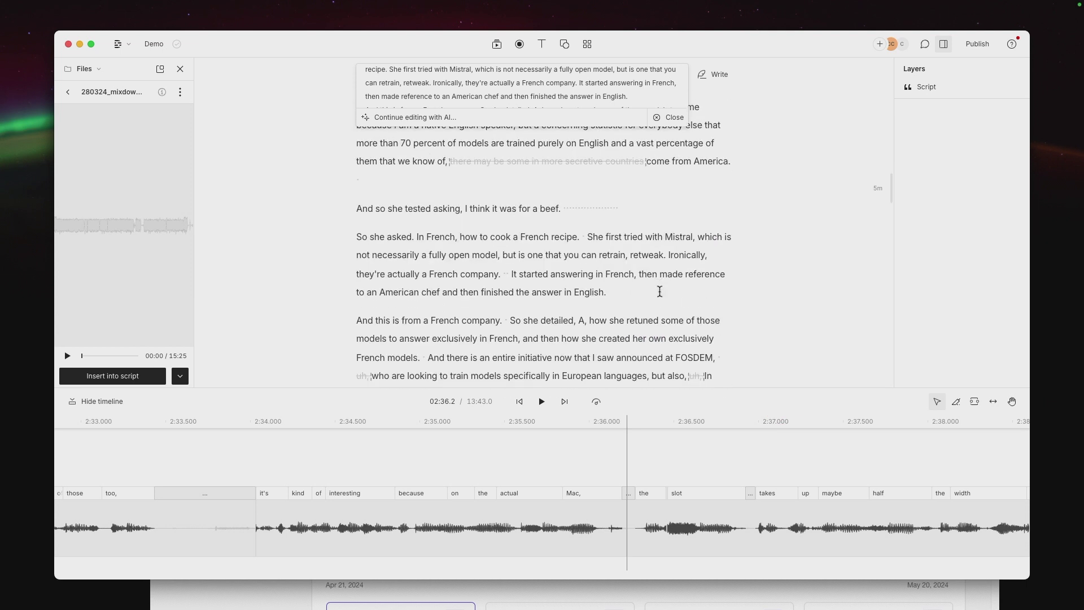
scroll(659, 290, down, 5)
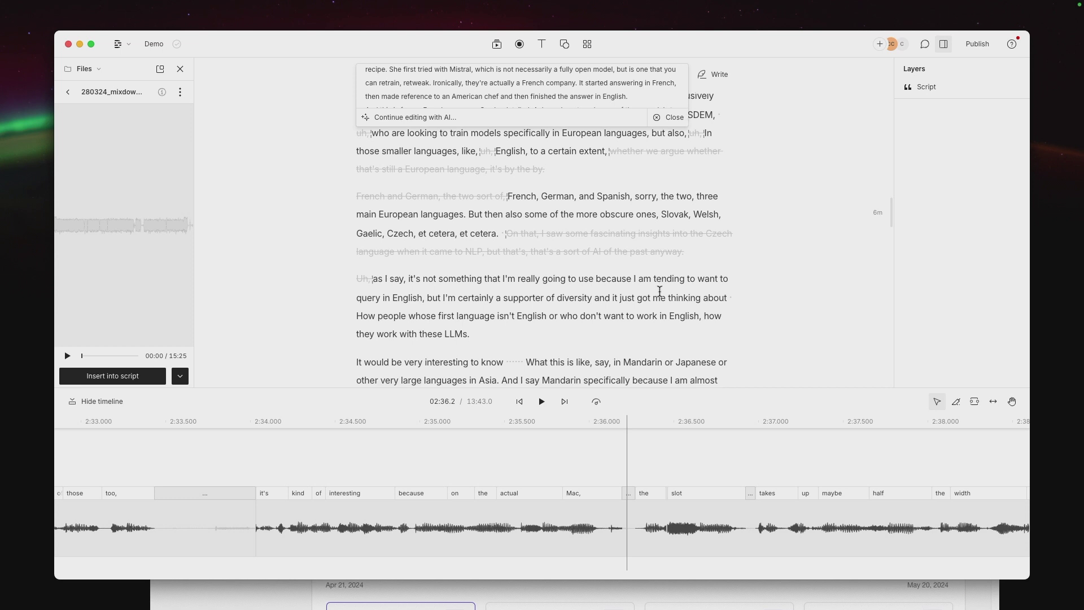
scroll(659, 291, down, 1)
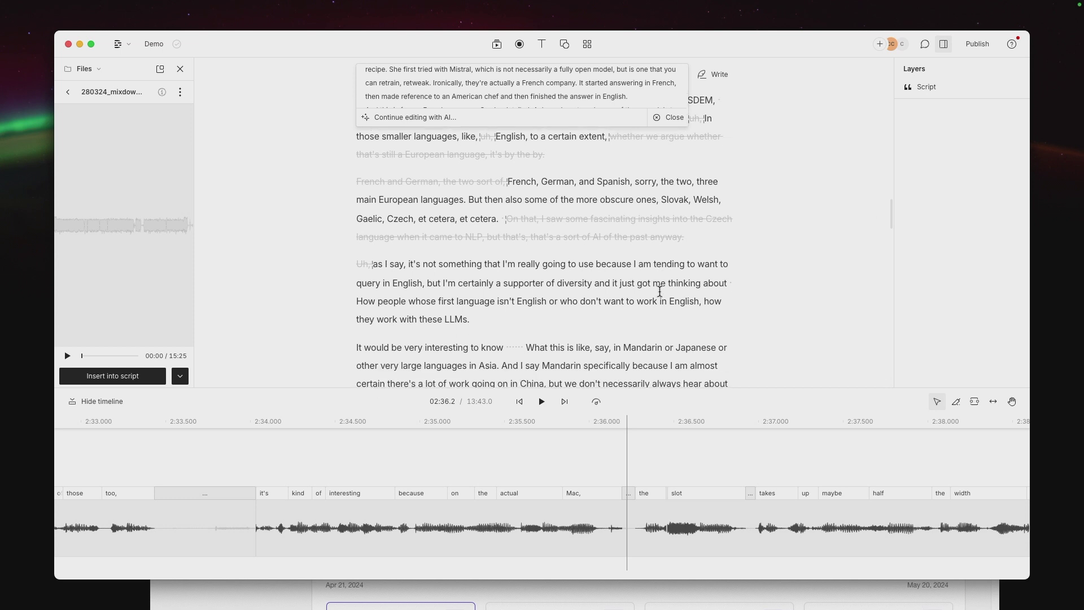
- Close the AI editing response box above the script
click(664, 305)
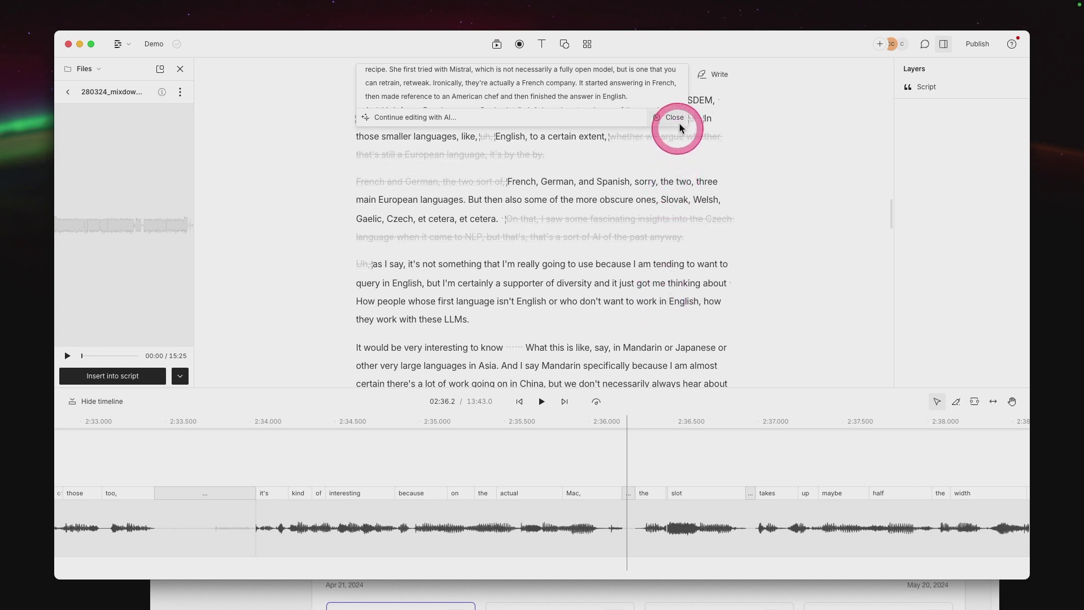
click(699, 107)
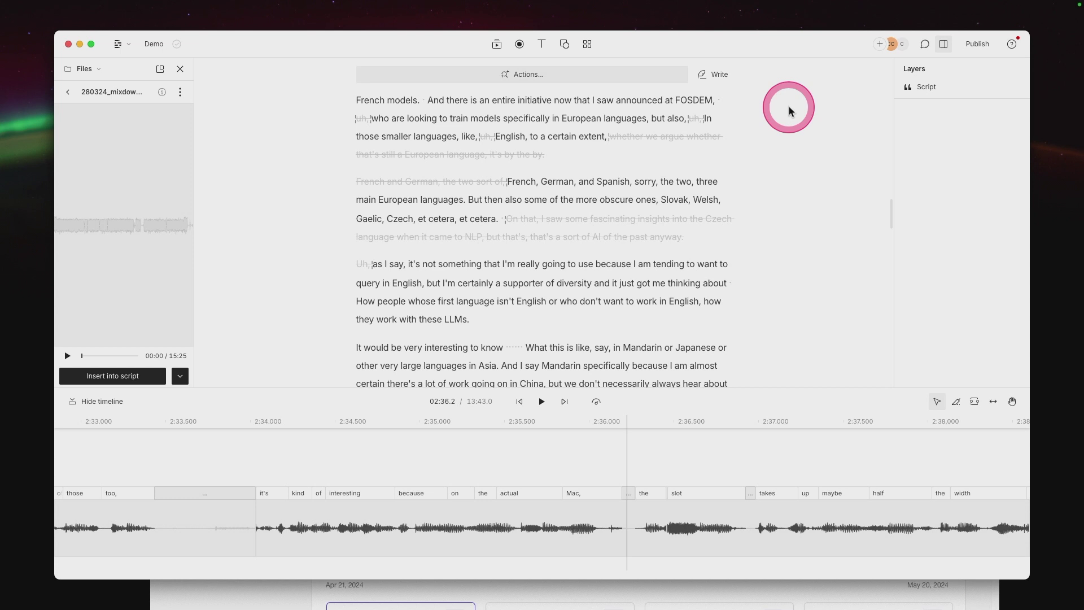
- Examine the export options and the list of publishing destinations for the Demo composition, and close them without exporting or publishing
click(965, 48)
click(805, 71)
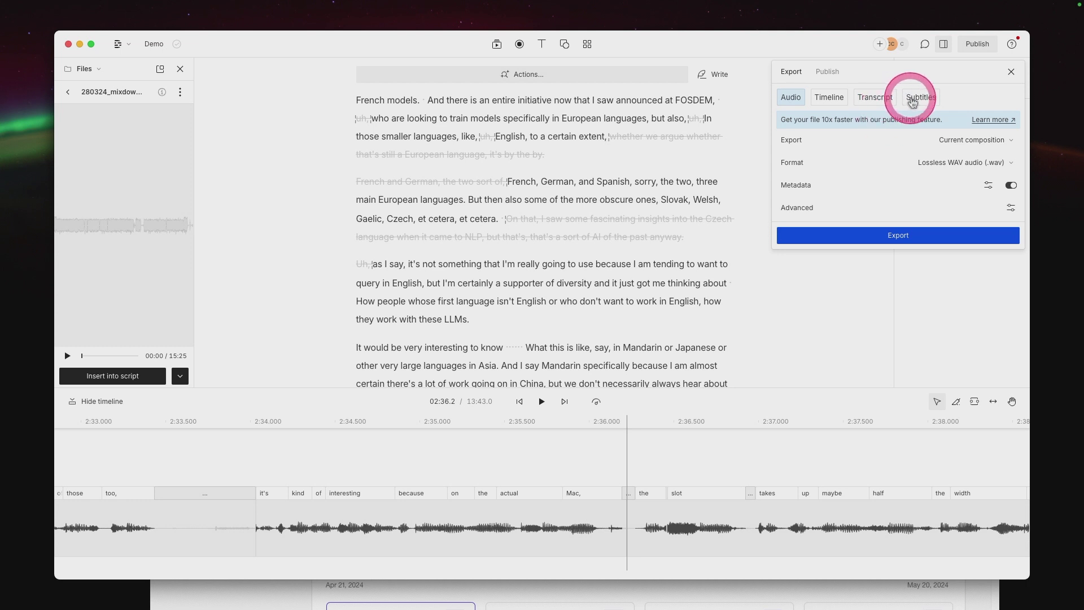
click(833, 72)
click(989, 97)
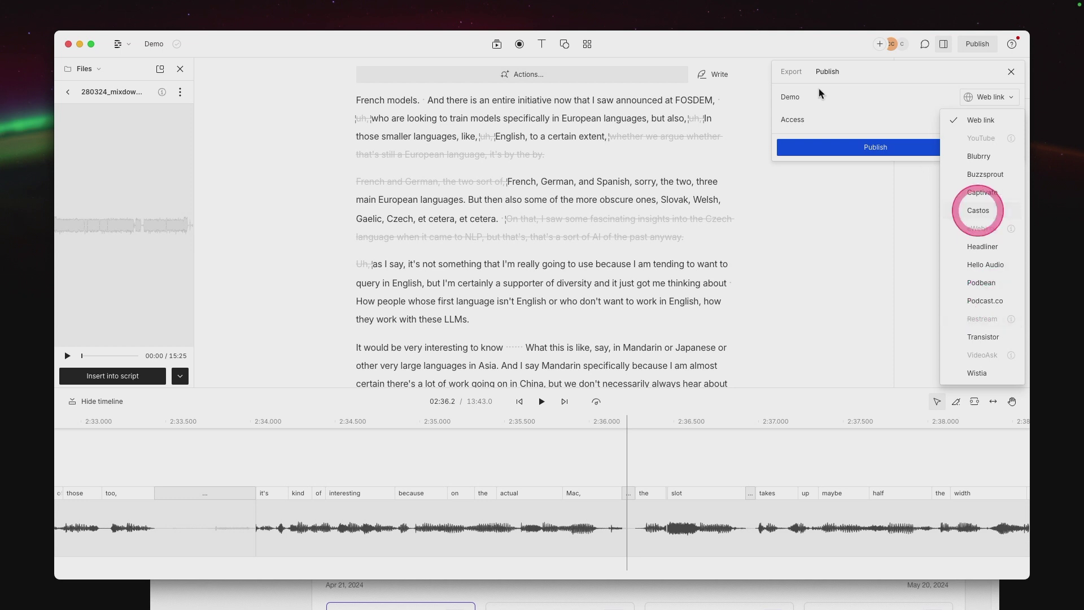
click(901, 72)
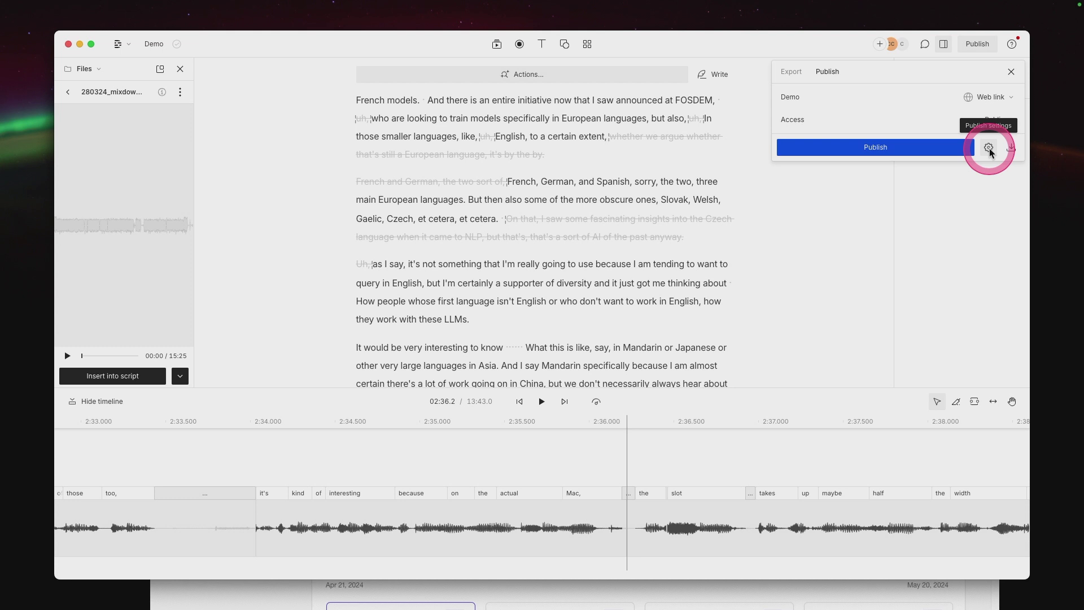
click(649, 196)
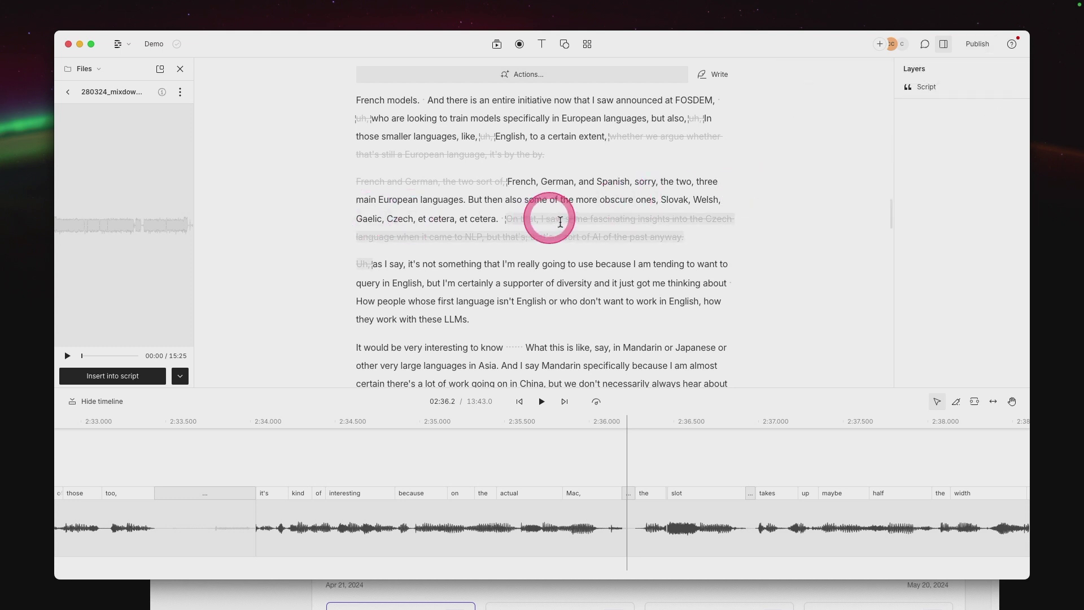
mouse_move(518, 223)
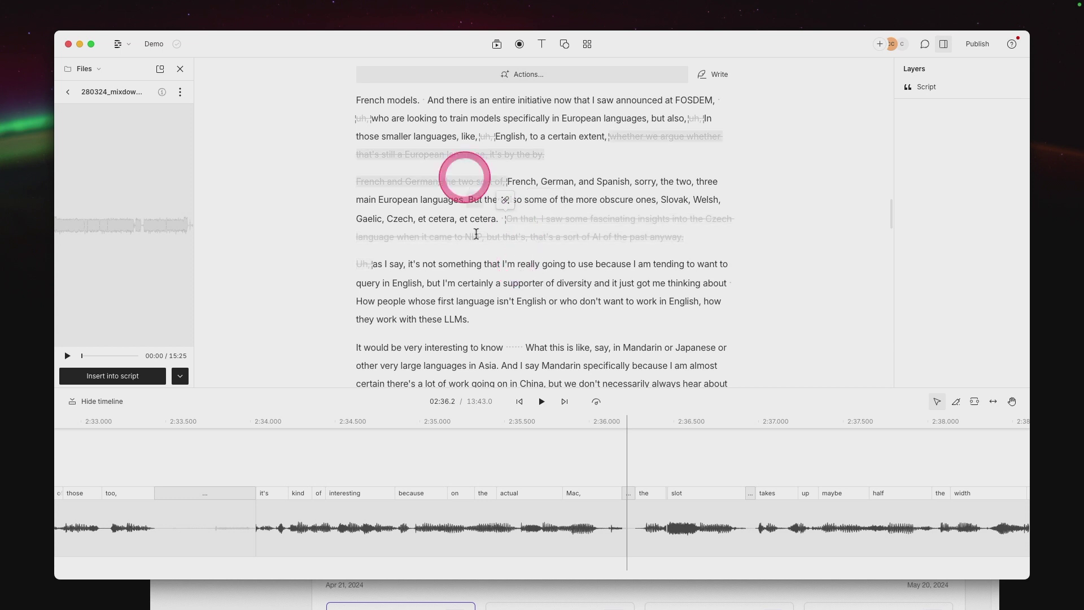